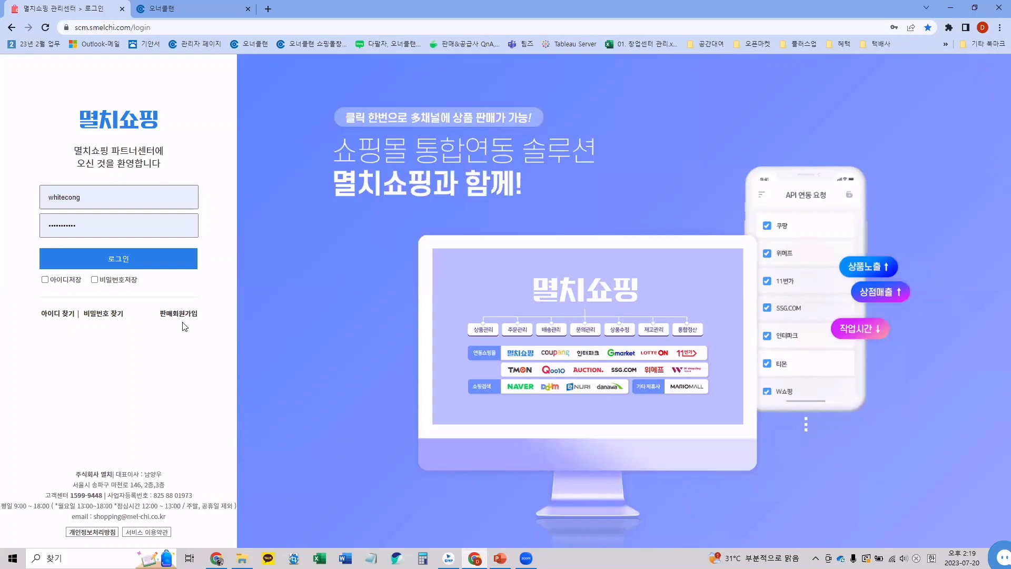
Open the seller membership sign-up form and go through its ID, password and business name fields
{"action": "left_click", "coordinate": [185, 315]}
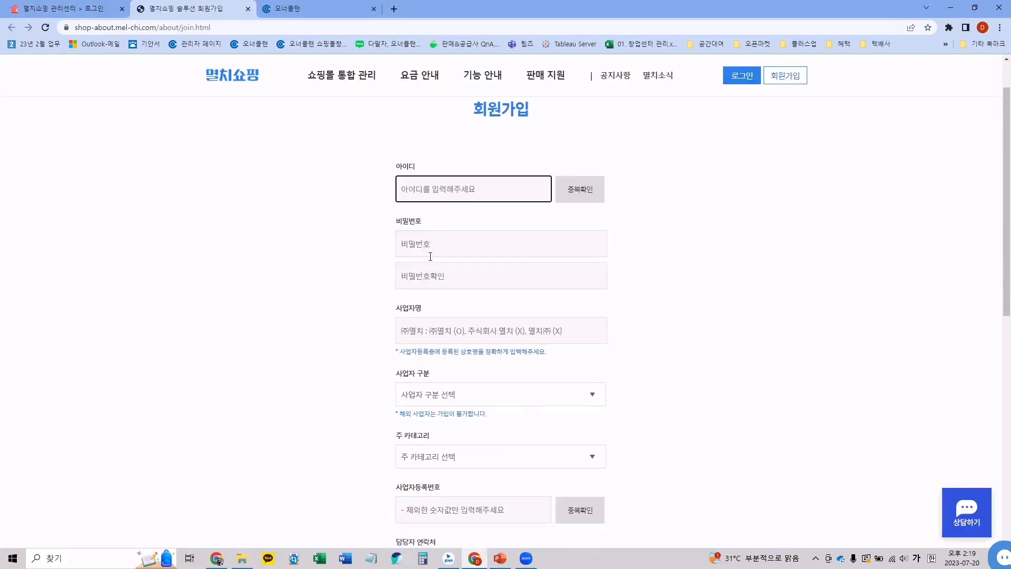
{"action": "left_click", "coordinate": [430, 255]}
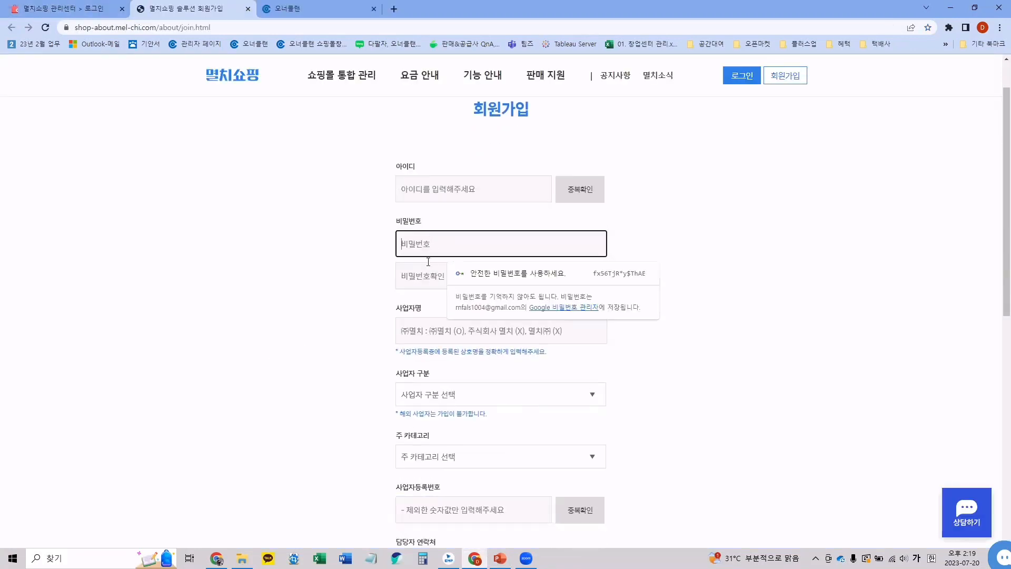
{"action": "left_click", "coordinate": [430, 276]}
{"action": "scroll", "coordinate": [431, 276], "scroll_direction": "down", "scroll_amount": 2}
{"action": "left_click", "coordinate": [425, 233]}
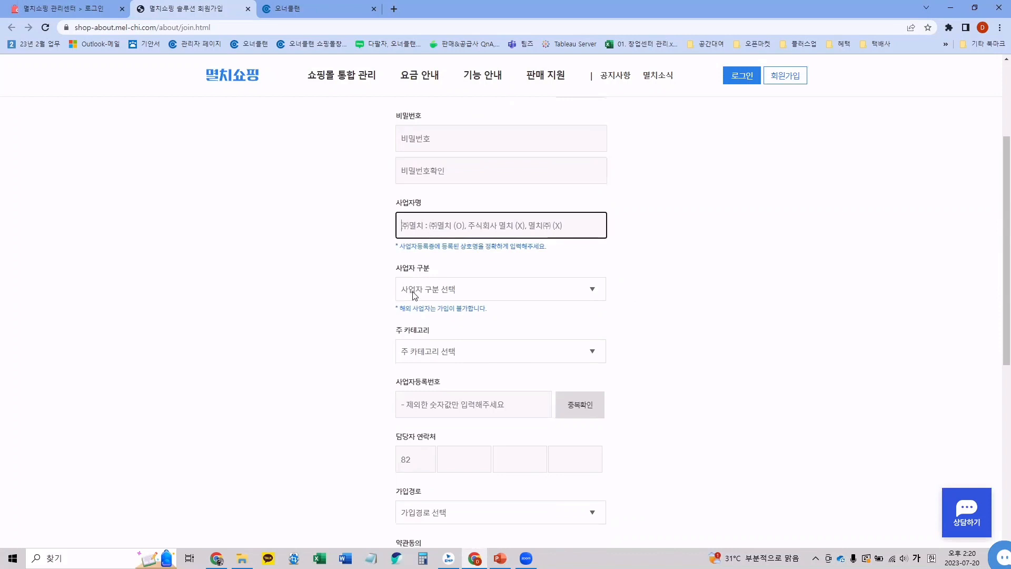
Set the business type to 국내 사업자 and the main category to 식품·유아동 in the sign-up form
{"action": "left_click", "coordinate": [413, 295]}
{"action": "left_click", "coordinate": [419, 321]}
{"action": "left_click", "coordinate": [421, 351]}
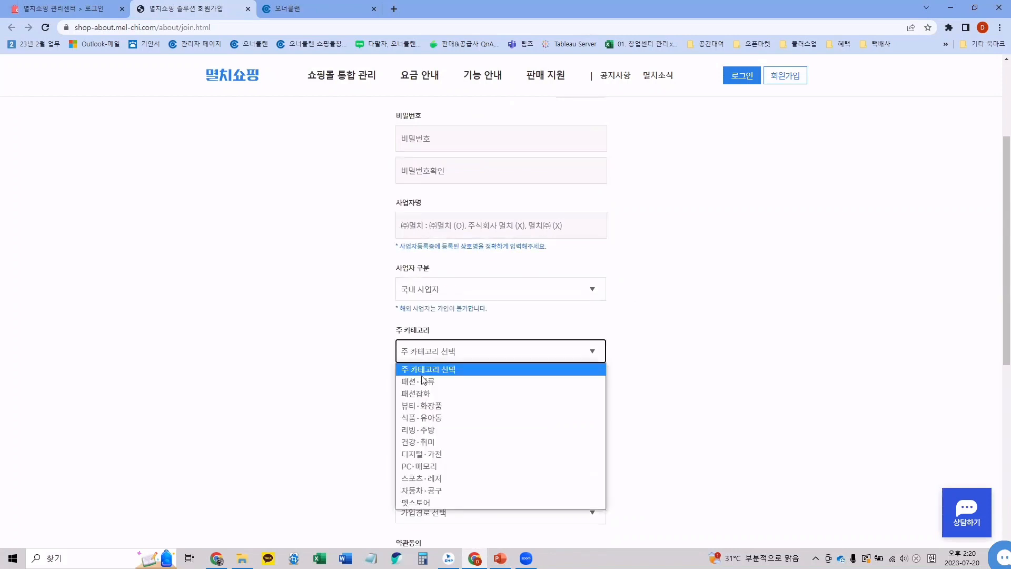
{"action": "left_click", "coordinate": [403, 380]}
{"action": "scroll", "coordinate": [387, 385], "scroll_direction": "down", "scroll_amount": 1}
{"action": "left_click", "coordinate": [442, 298]}
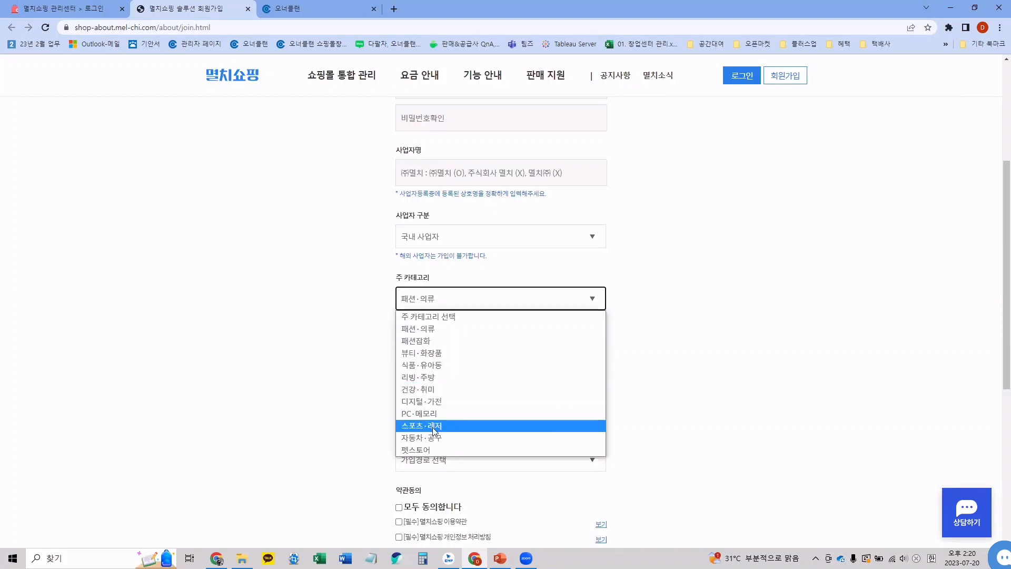
{"action": "left_click", "coordinate": [421, 366]}
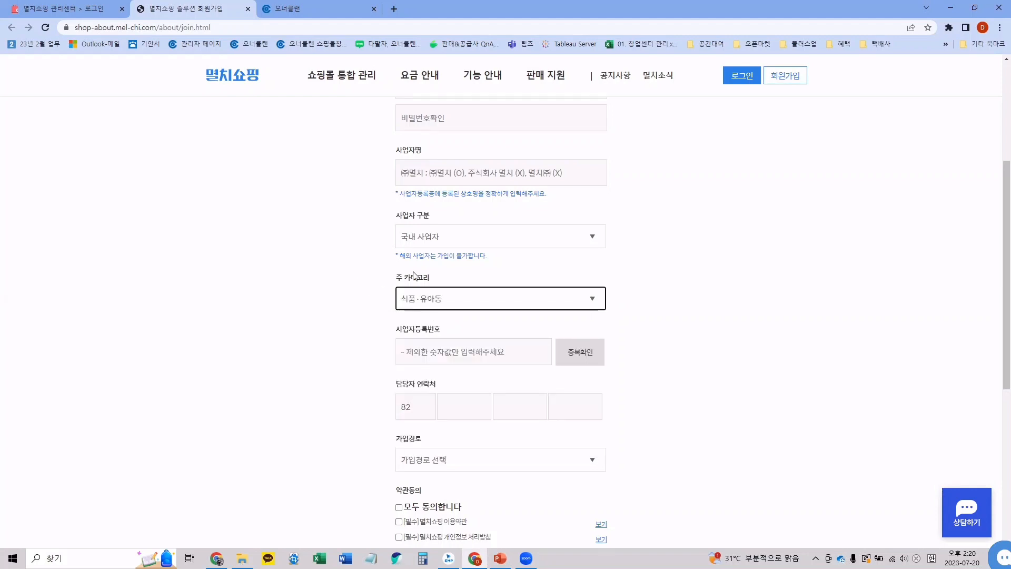
Go through the business registration number and contact number fields of the sign-up form
{"action": "left_click", "coordinate": [459, 345]}
{"action": "scroll", "coordinate": [458, 347], "scroll_direction": "down", "scroll_amount": 1}
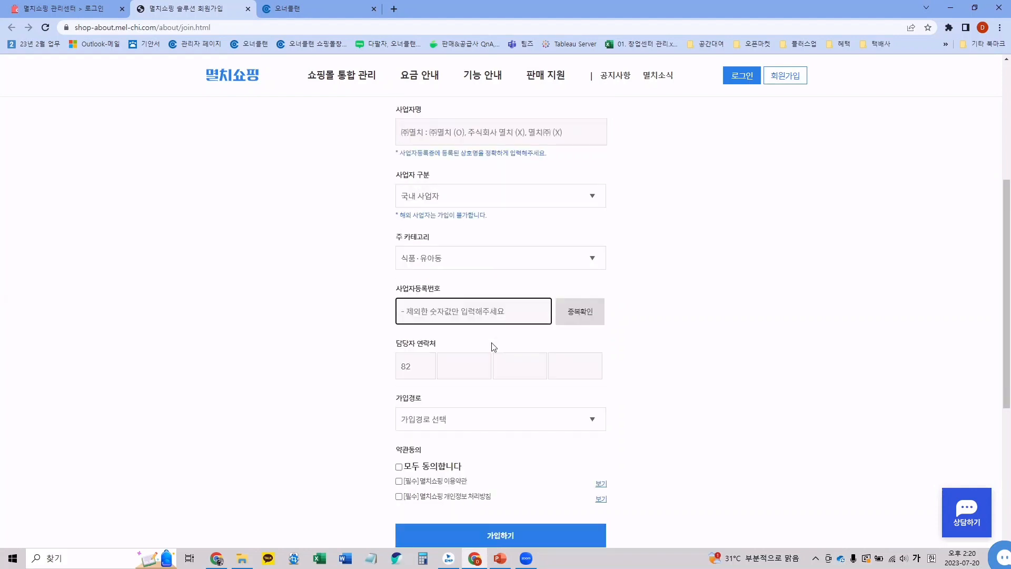
{"action": "left_click", "coordinate": [463, 354]}
{"action": "left_click", "coordinate": [425, 356]}
{"action": "left_click", "coordinate": [593, 359]}
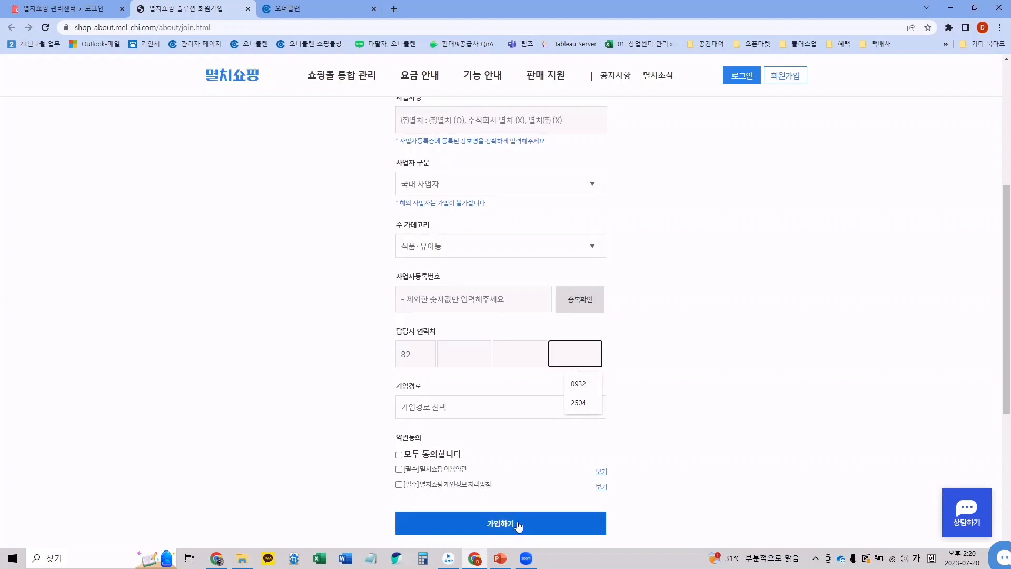
Log in to the partner center with the saved flexmall account ID and password, and dismiss the QnA notice
{"action": "left_click", "coordinate": [53, 9]}
{"action": "left_click", "coordinate": [130, 205]}
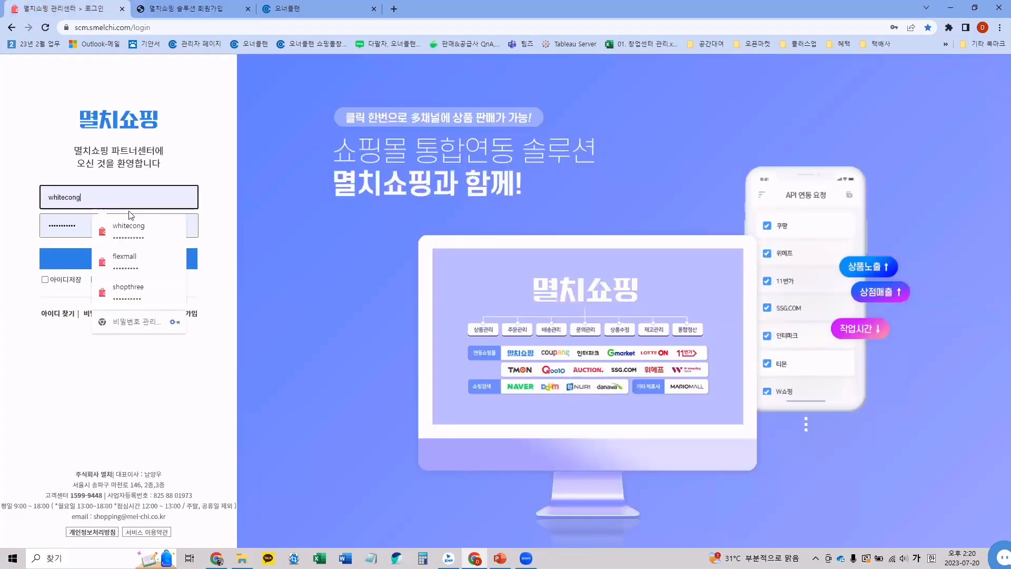
{"action": "left_click", "coordinate": [132, 260]}
{"action": "left_click", "coordinate": [130, 267]}
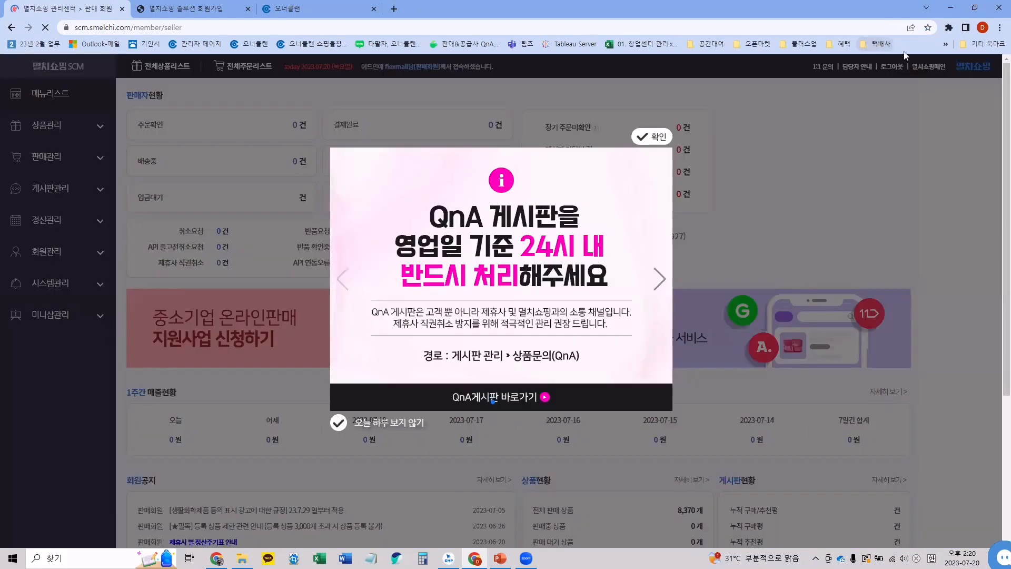
{"action": "left_click", "coordinate": [660, 137]}
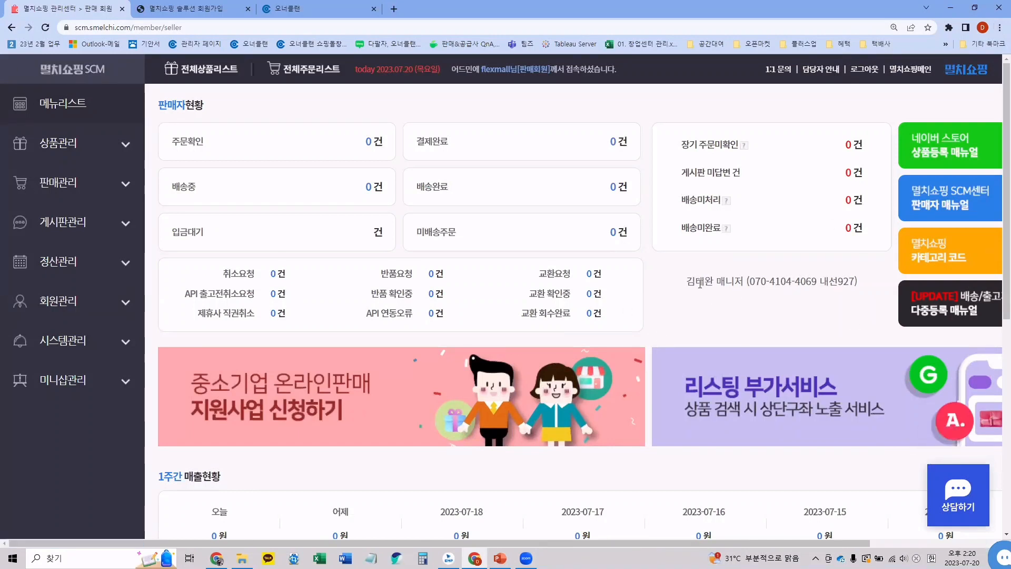
Examine the assigned manager's contact details on the dashboard and the 담당자 안내 list of MD contacts
{"action": "left_click_drag", "start_coordinate": [686, 281], "coordinate": [868, 285]}
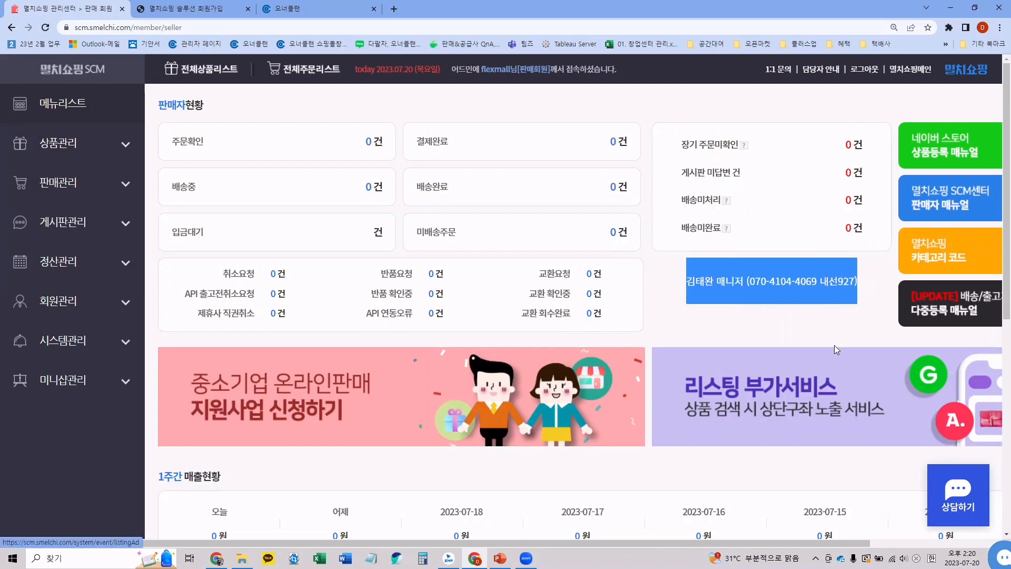
{"action": "left_click", "coordinate": [863, 312]}
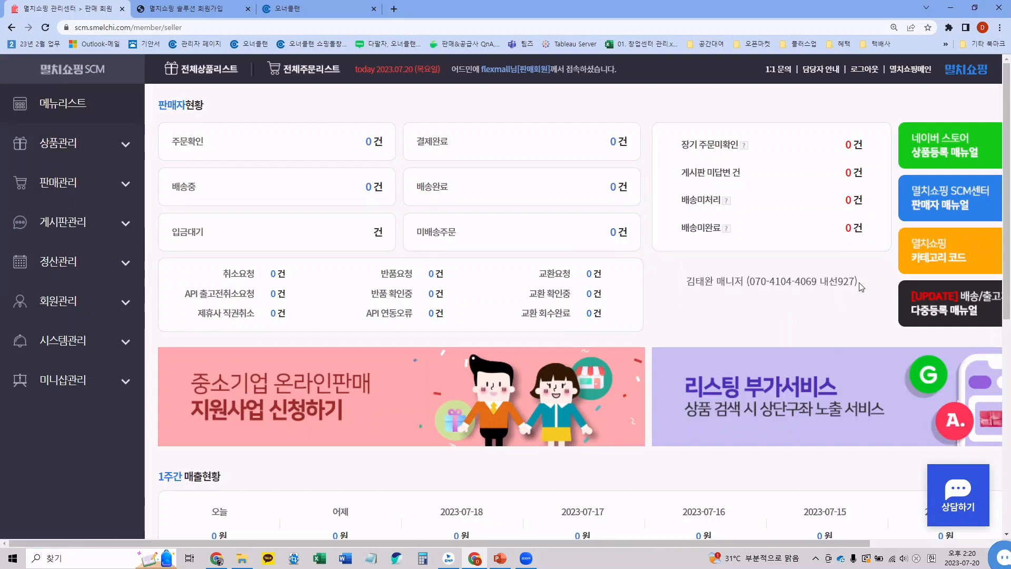
{"action": "left_click_drag", "start_coordinate": [862, 287], "coordinate": [698, 305]}
{"action": "left_click", "coordinate": [694, 307]}
{"action": "left_click_drag", "start_coordinate": [751, 279], "coordinate": [817, 280]}
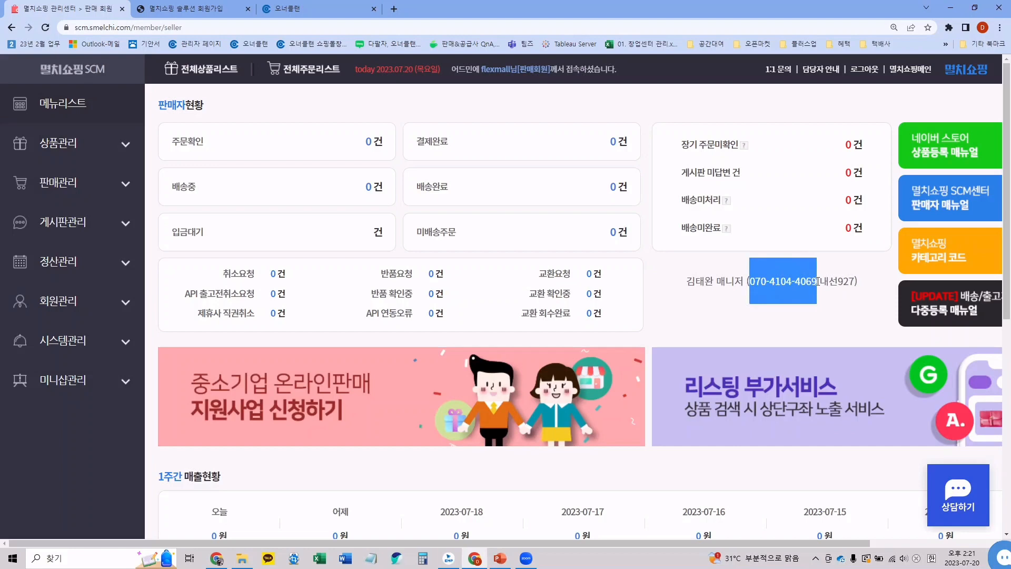
{"action": "left_click", "coordinate": [837, 307]}
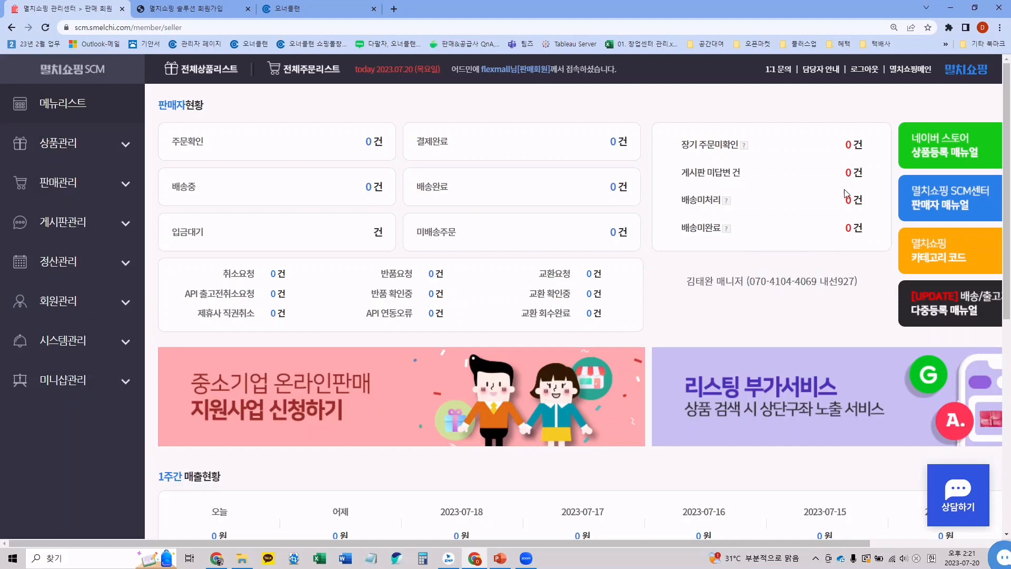
{"action": "left_click", "coordinate": [820, 74]}
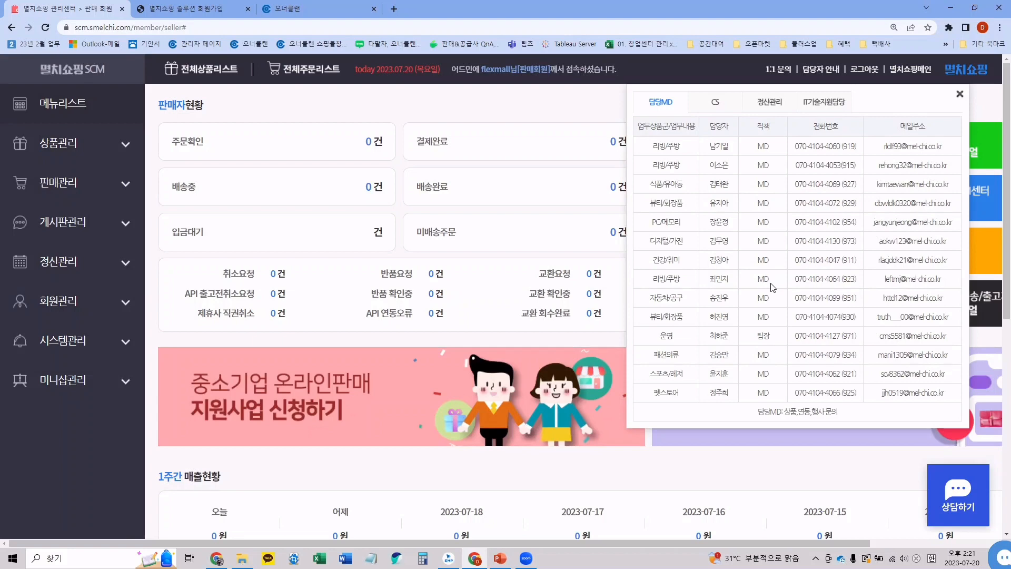
{"action": "left_click", "coordinate": [959, 93]}
Examine the 상품현황 section of the dashboard, including the total, on-sale and pending product rows
{"action": "scroll", "coordinate": [791, 235], "scroll_direction": "down", "scroll_amount": 3}
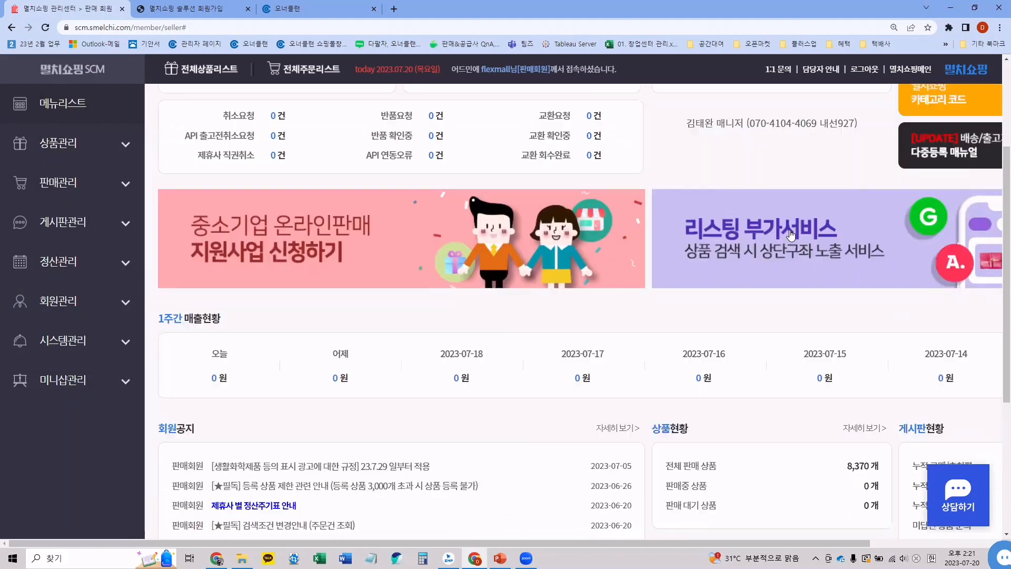
{"action": "scroll", "coordinate": [791, 236], "scroll_direction": "down", "scroll_amount": 4}
{"action": "double_click", "coordinate": [706, 195]}
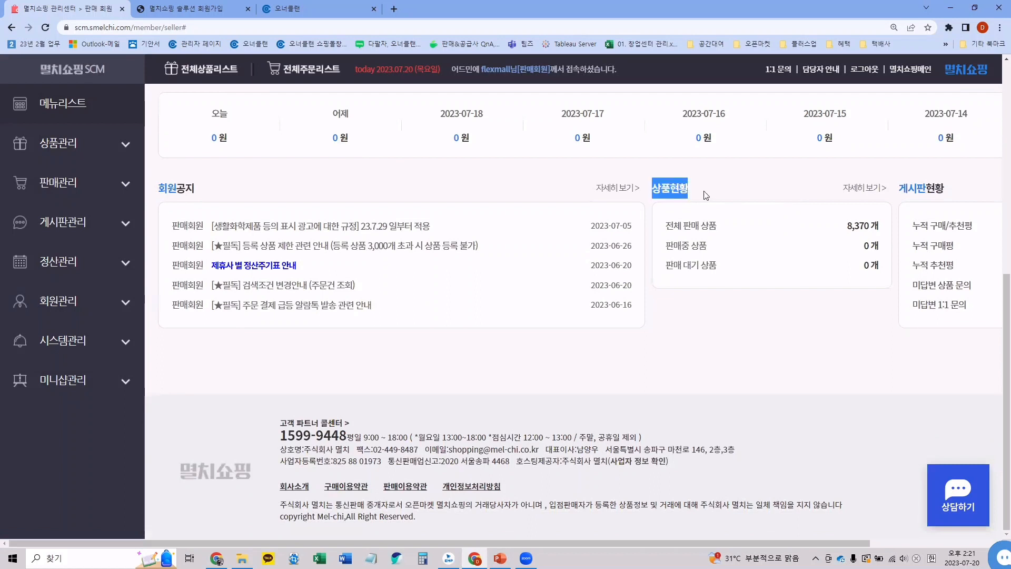
{"action": "left_click_drag", "start_coordinate": [667, 225], "coordinate": [888, 274]}
{"action": "left_click", "coordinate": [710, 346]}
{"action": "left_click", "coordinate": [888, 275]}
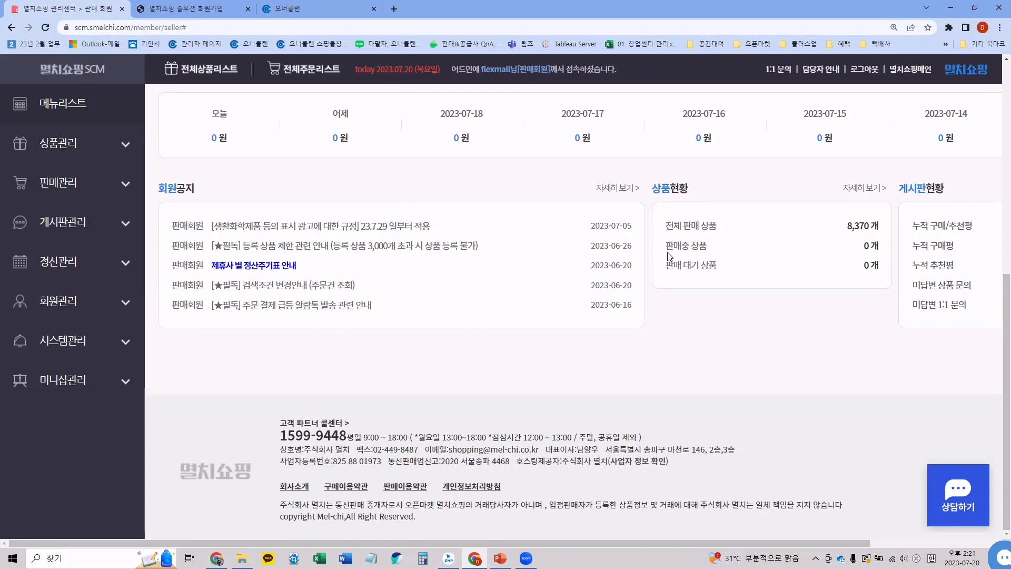
{"action": "left_click_drag", "start_coordinate": [667, 254], "coordinate": [706, 258]}
Review the assigned manager's contact line again and compare it with the 상품현황 product figures
{"action": "scroll", "coordinate": [678, 270], "scroll_direction": "up", "scroll_amount": 8}
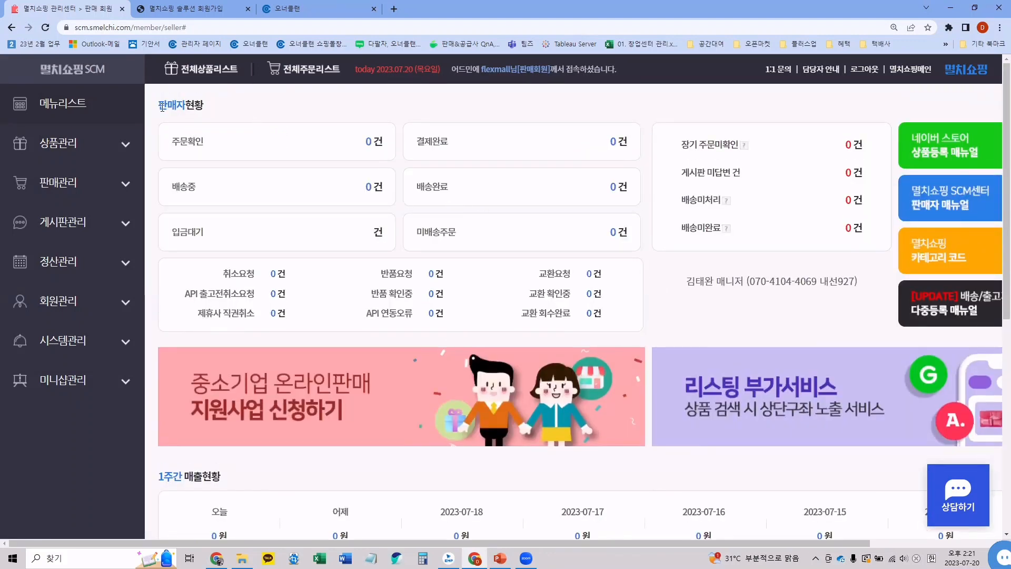
{"action": "left_click_drag", "start_coordinate": [164, 105], "coordinate": [870, 289]}
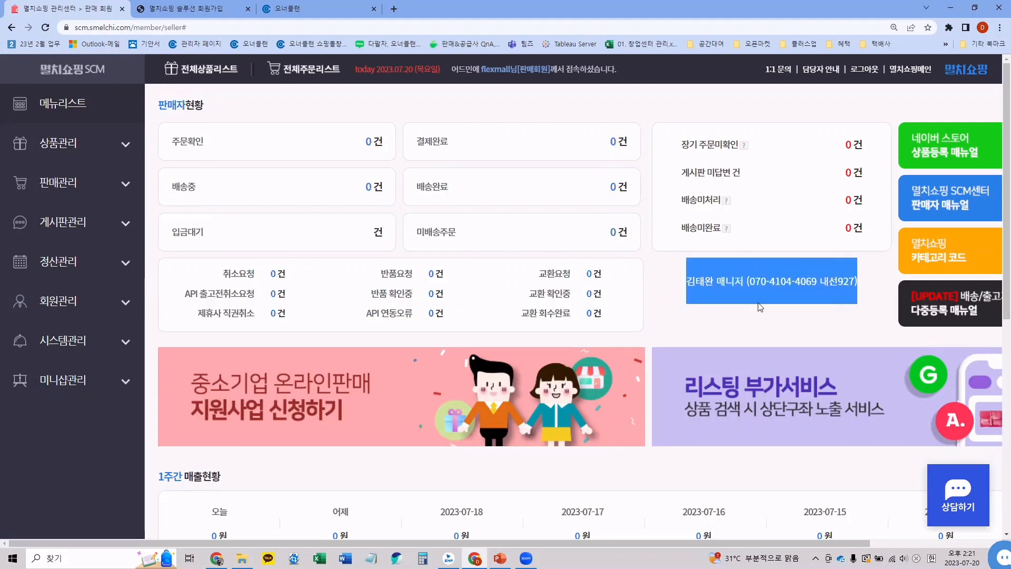
{"action": "scroll", "coordinate": [781, 266], "scroll_direction": "down", "scroll_amount": 7}
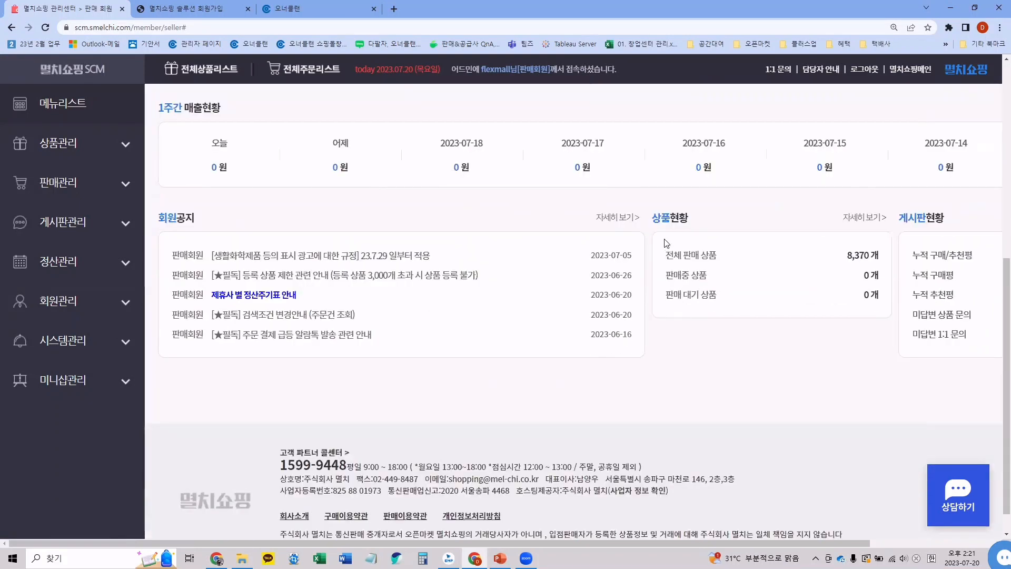
{"action": "left_click_drag", "start_coordinate": [666, 255], "coordinate": [892, 305]}
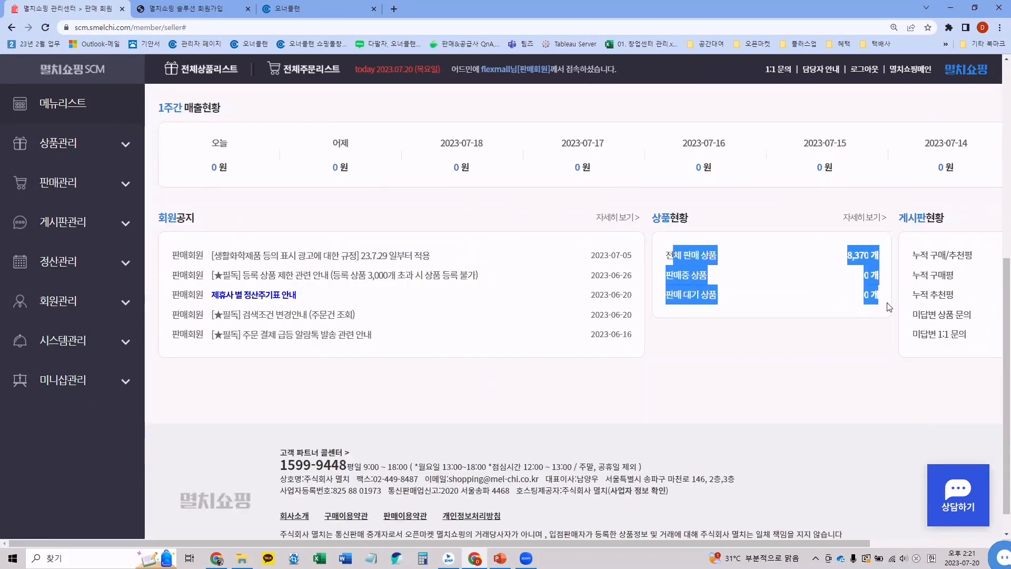
{"action": "left_click", "coordinate": [819, 307]}
{"action": "scroll", "coordinate": [601, 349], "scroll_direction": "up", "scroll_amount": 7}
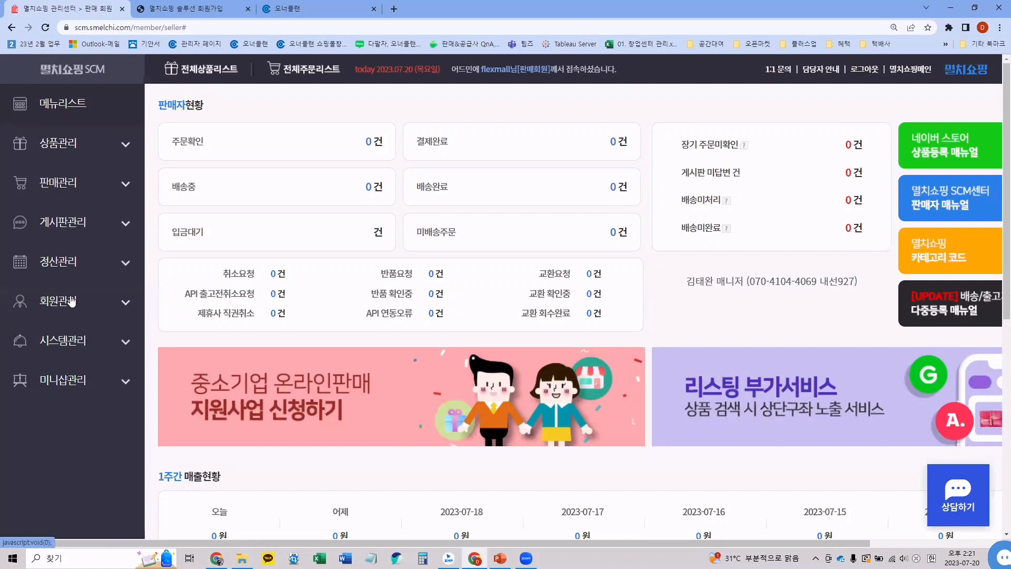
Open the 01 판매회원 기초 정보 page of the member management section
{"action": "left_click", "coordinate": [71, 302]}
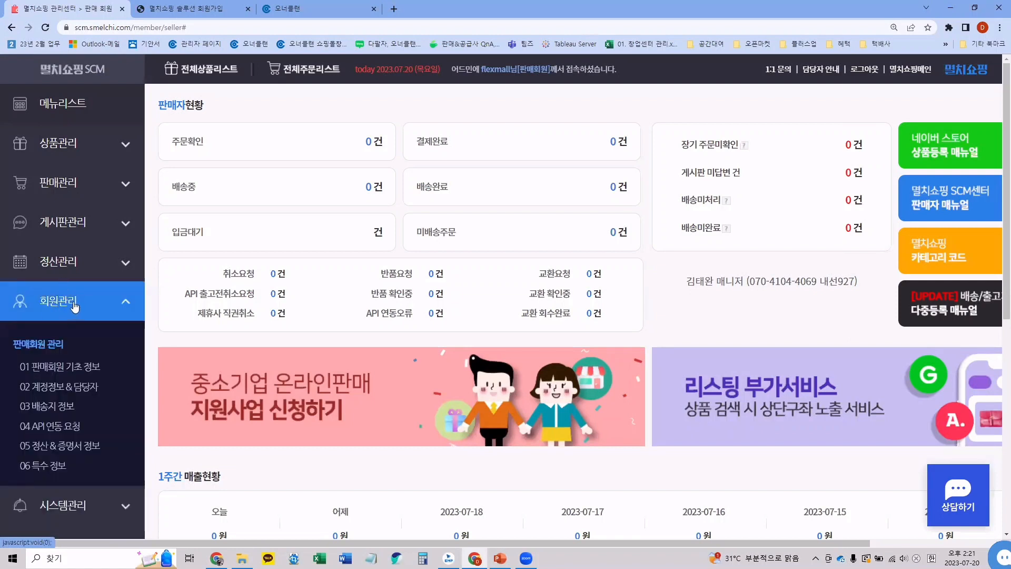
{"action": "scroll", "coordinate": [77, 293], "scroll_direction": "down", "scroll_amount": 1}
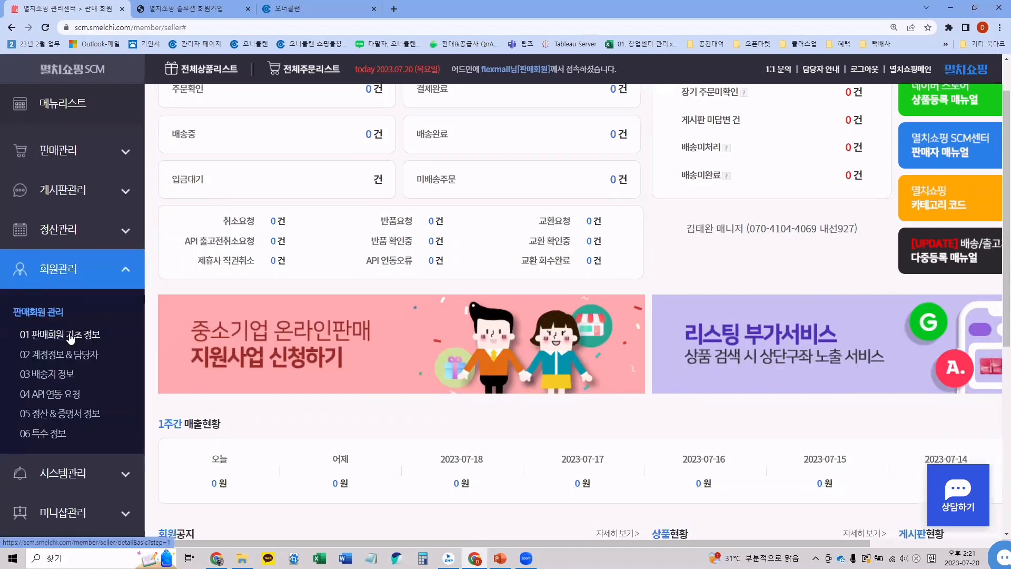
{"action": "left_click", "coordinate": [71, 336]}
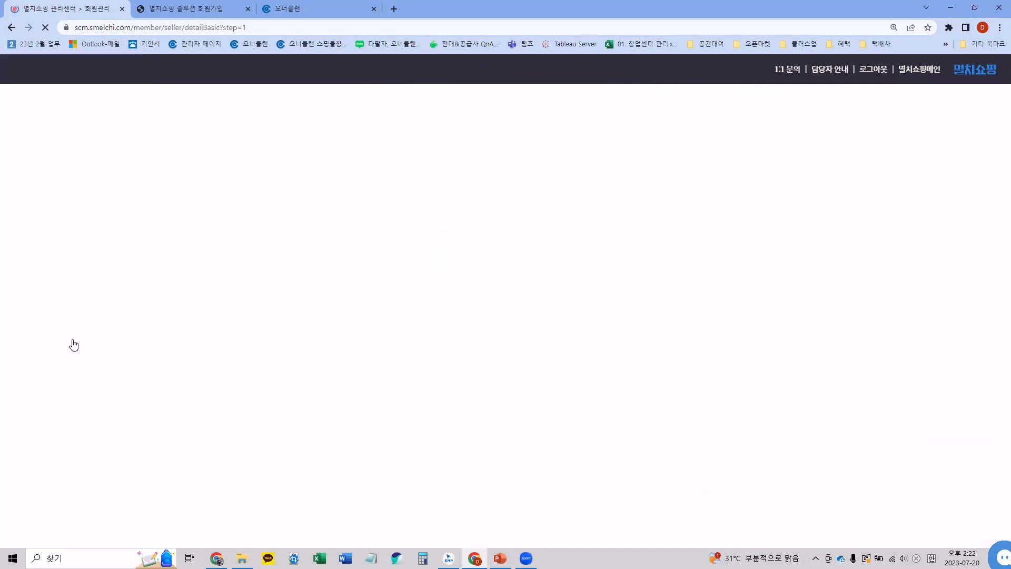
{"action": "scroll", "coordinate": [474, 221], "scroll_direction": "down", "scroll_amount": 1}
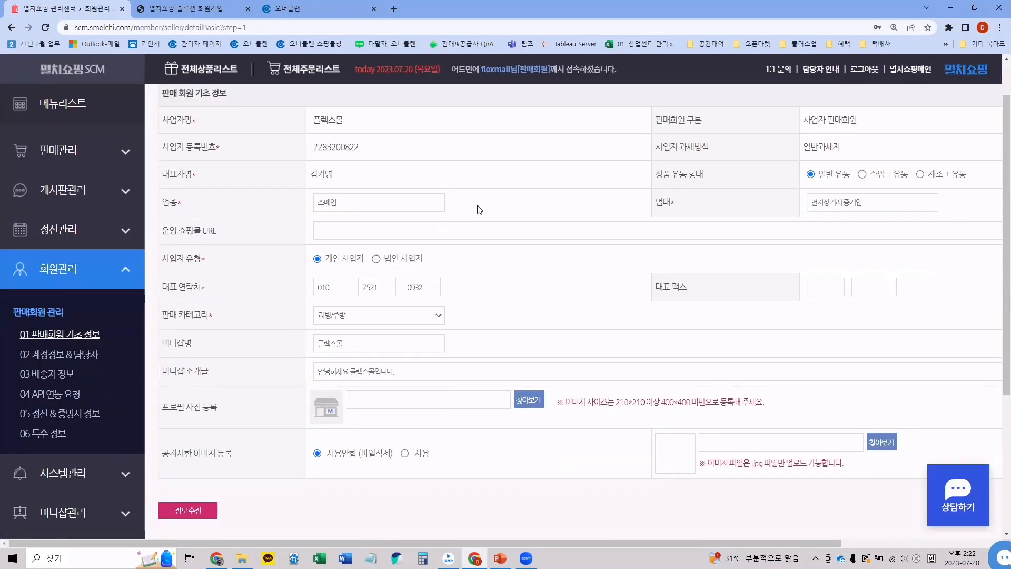
{"action": "scroll", "coordinate": [606, 64], "scroll_direction": "up", "scroll_amount": 1}
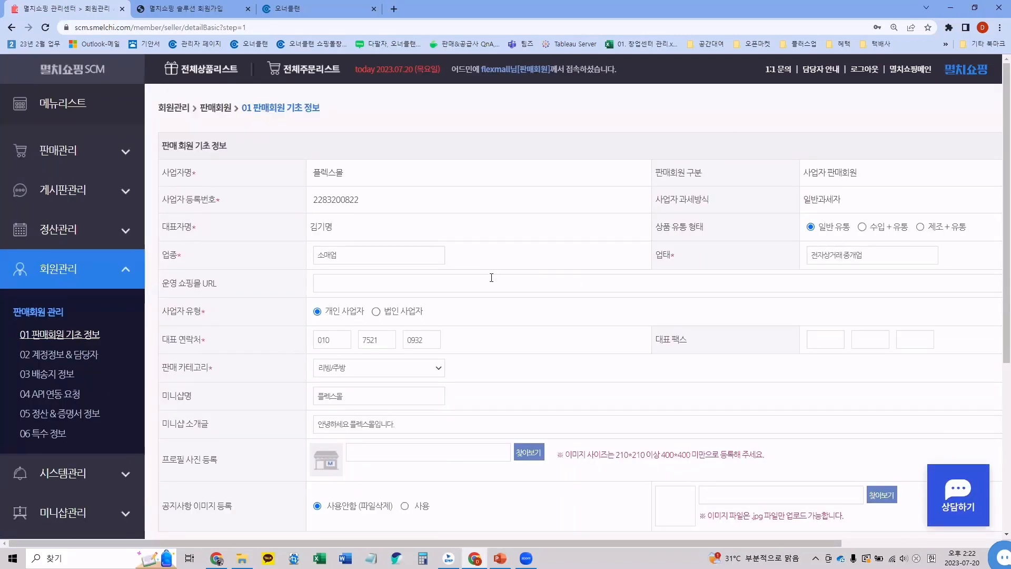
Review the business name, registration number, representative, 업종 and 업태 fields of the seller's basic information
{"action": "double_click", "coordinate": [194, 174]}
{"action": "double_click", "coordinate": [217, 200]}
{"action": "double_click", "coordinate": [194, 227]}
{"action": "left_click", "coordinate": [235, 255]}
{"action": "double_click", "coordinate": [356, 255]}
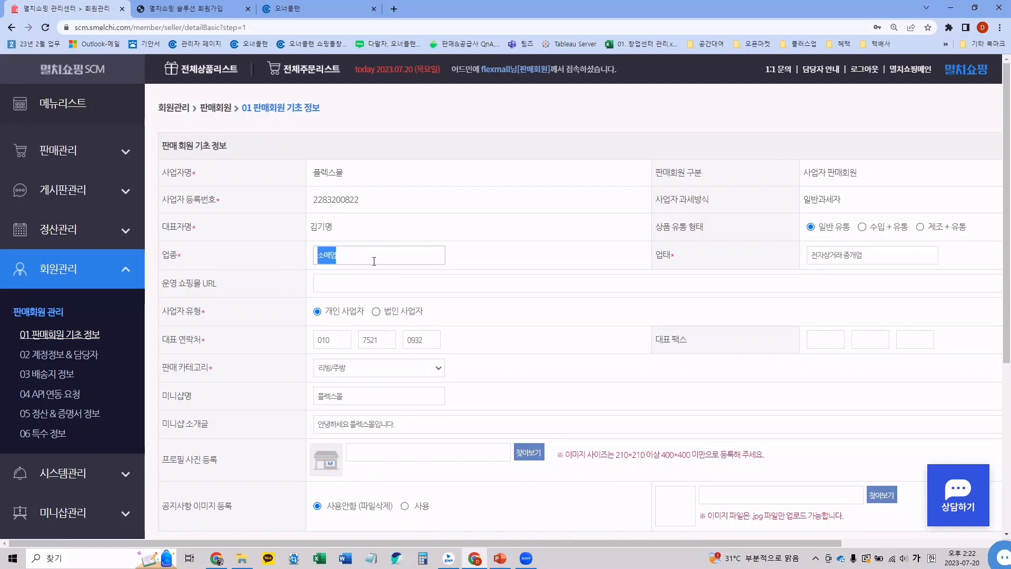
{"action": "left_click", "coordinate": [582, 295]}
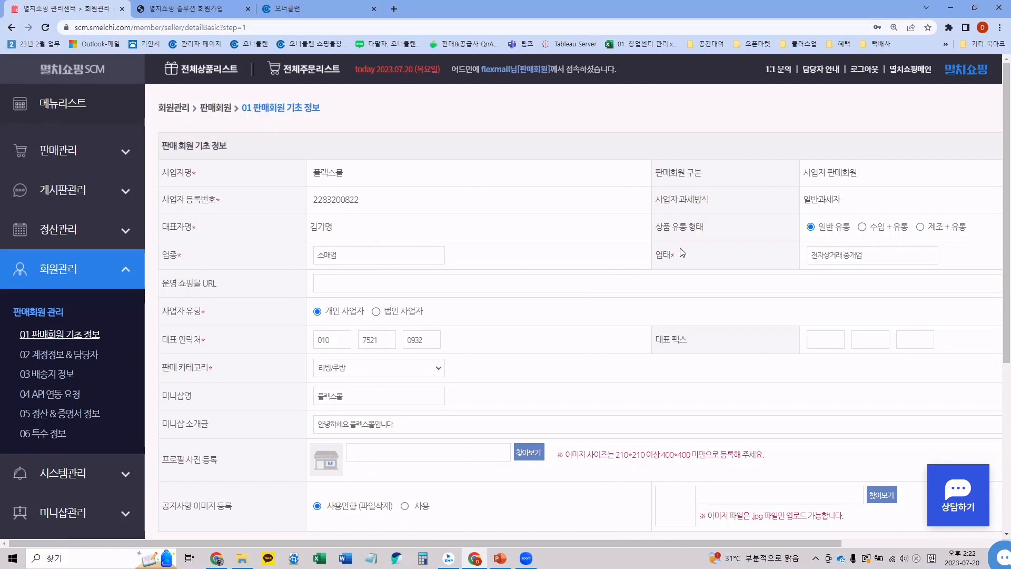
{"action": "left_click_drag", "start_coordinate": [682, 252], "coordinate": [656, 255]}
{"action": "left_click", "coordinate": [613, 271]}
Review the 사업자 유형 and 대표 연락처 fields and the rest of the basic information form down to 정보 수정
{"action": "scroll", "coordinate": [537, 315], "scroll_direction": "down", "scroll_amount": 1}
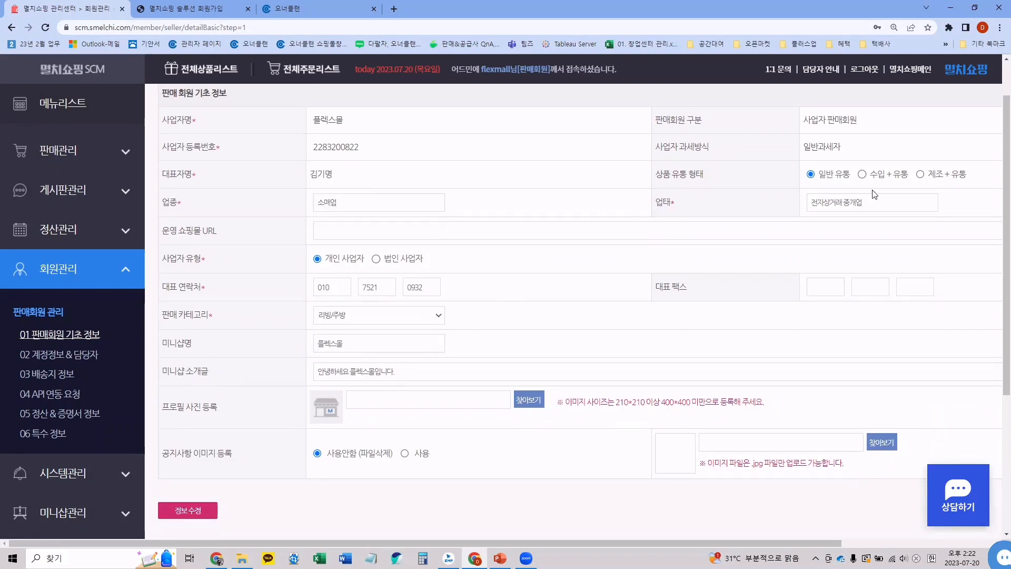
{"action": "left_click_drag", "start_coordinate": [212, 258], "coordinate": [170, 256]}
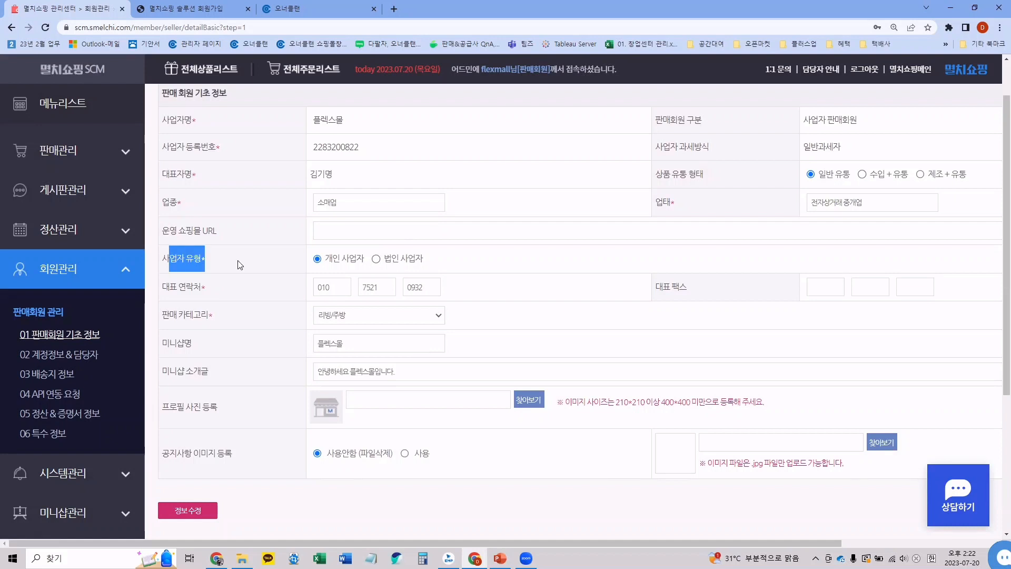
{"action": "left_click", "coordinate": [238, 260]}
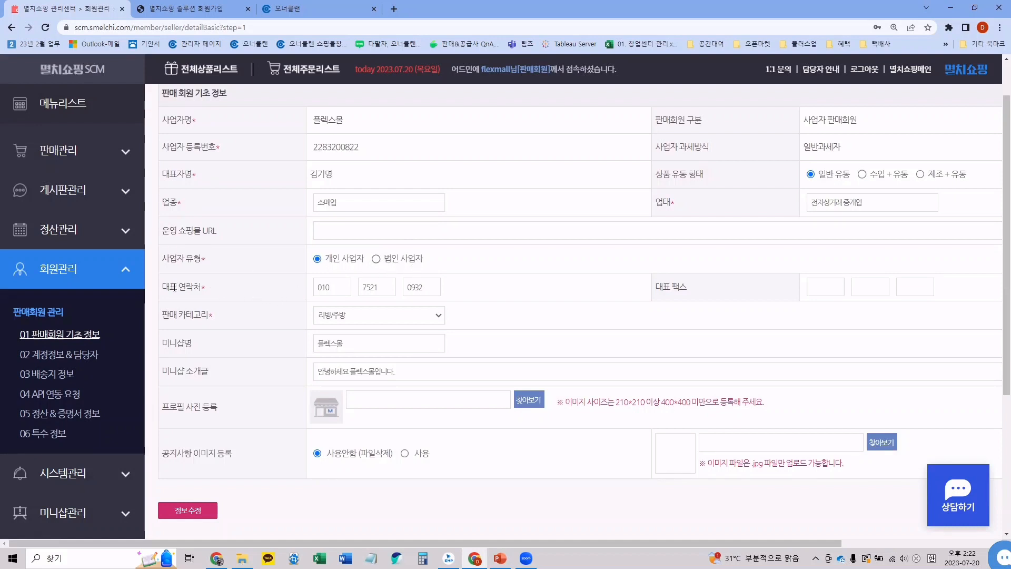
{"action": "left_click_drag", "start_coordinate": [172, 287], "coordinate": [207, 288]}
{"action": "left_click", "coordinate": [267, 295]}
{"action": "scroll", "coordinate": [339, 319], "scroll_direction": "down", "scroll_amount": 2}
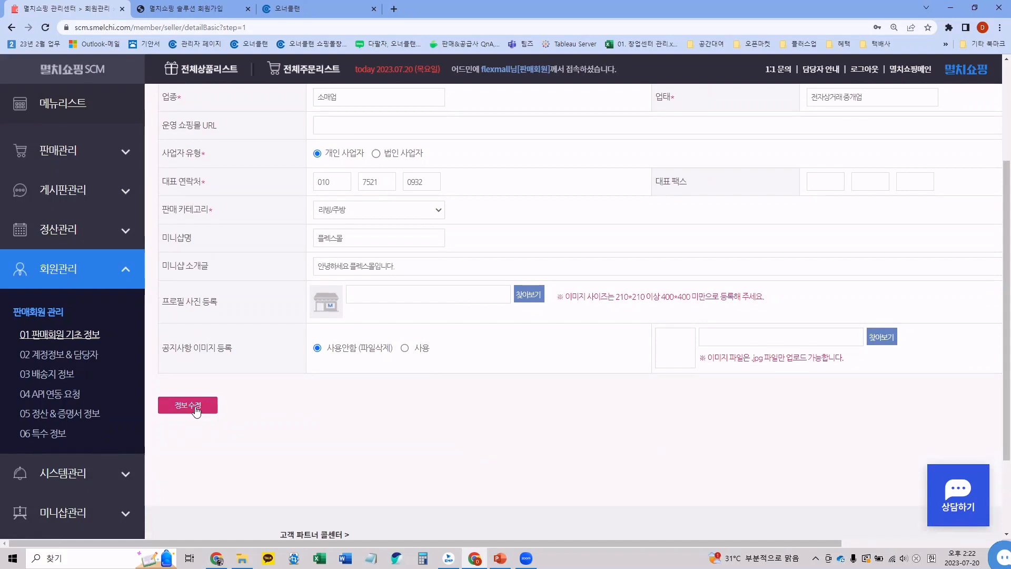
Open the 02 계정정보 & 담당자 page and review the 수수료방식 and 공급가방식 options of 입점 방식
{"action": "left_click", "coordinate": [92, 357]}
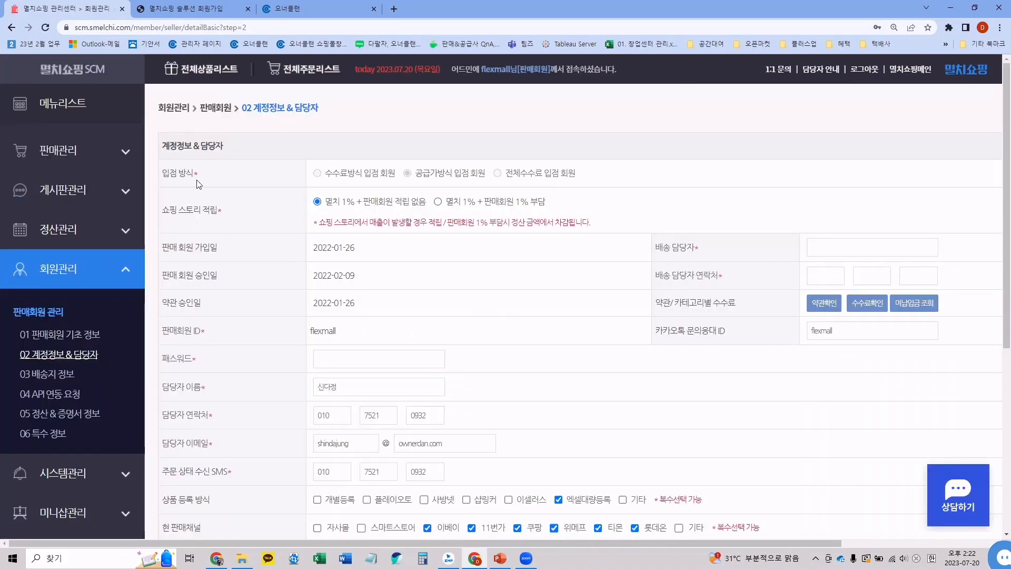
{"action": "left_click_drag", "start_coordinate": [200, 177], "coordinate": [161, 176]}
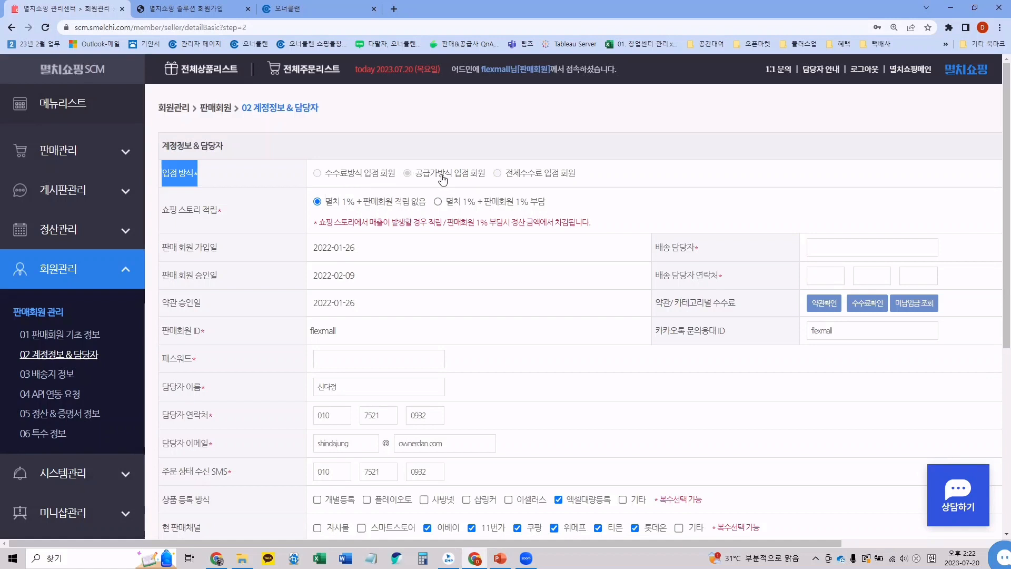
{"action": "left_click_drag", "start_coordinate": [322, 175], "coordinate": [360, 178]}
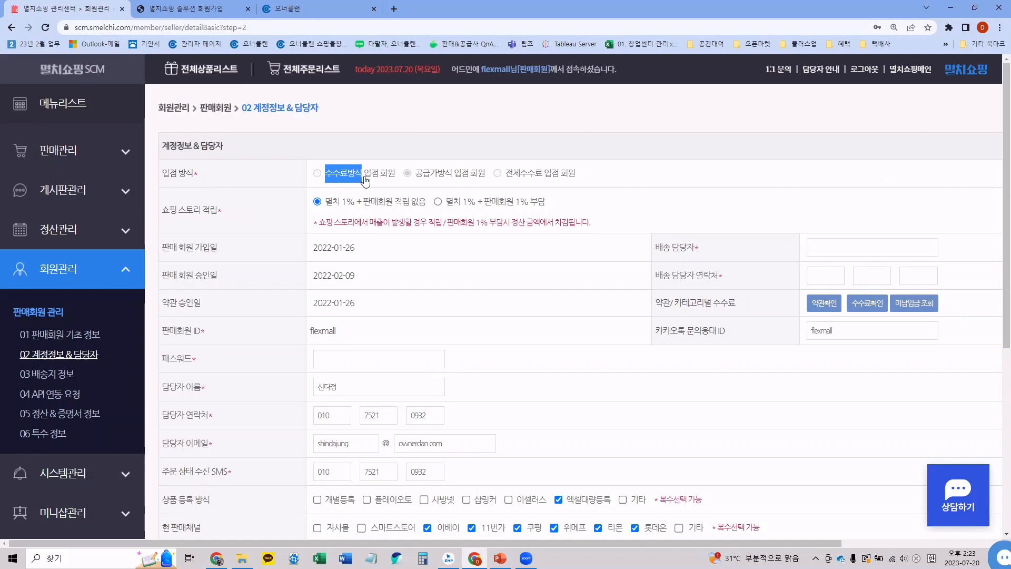
{"action": "left_click_drag", "start_coordinate": [416, 174], "coordinate": [456, 180]}
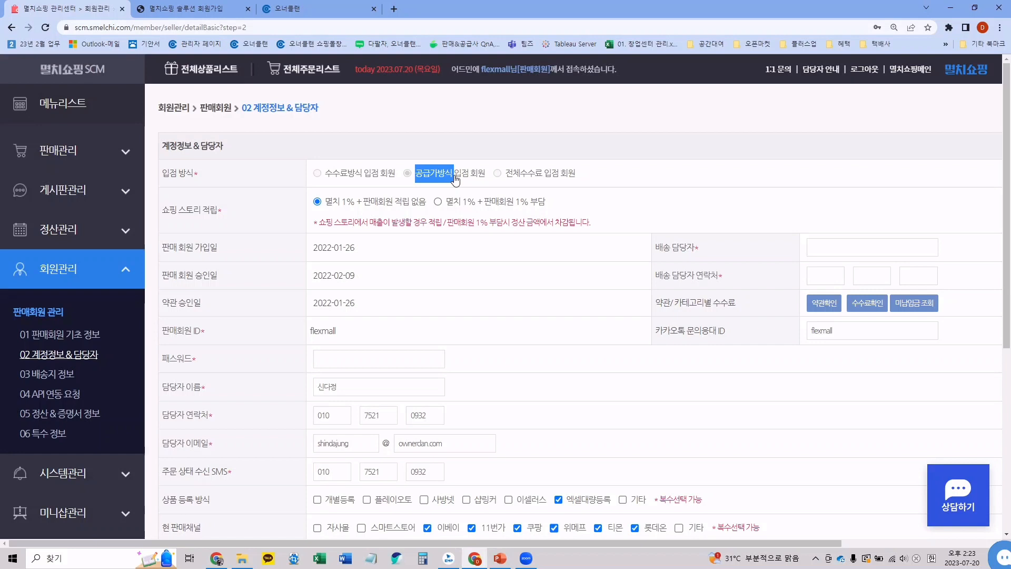
{"action": "left_click_drag", "start_coordinate": [460, 175], "coordinate": [421, 175]}
{"action": "left_click", "coordinate": [476, 179]}
{"action": "left_click", "coordinate": [421, 176]}
Review the 쇼핑 스토리 적립 setting and its 멸치 1% + 판매회원 적립 없음 option
{"action": "left_click_drag", "start_coordinate": [163, 211], "coordinate": [219, 210]}
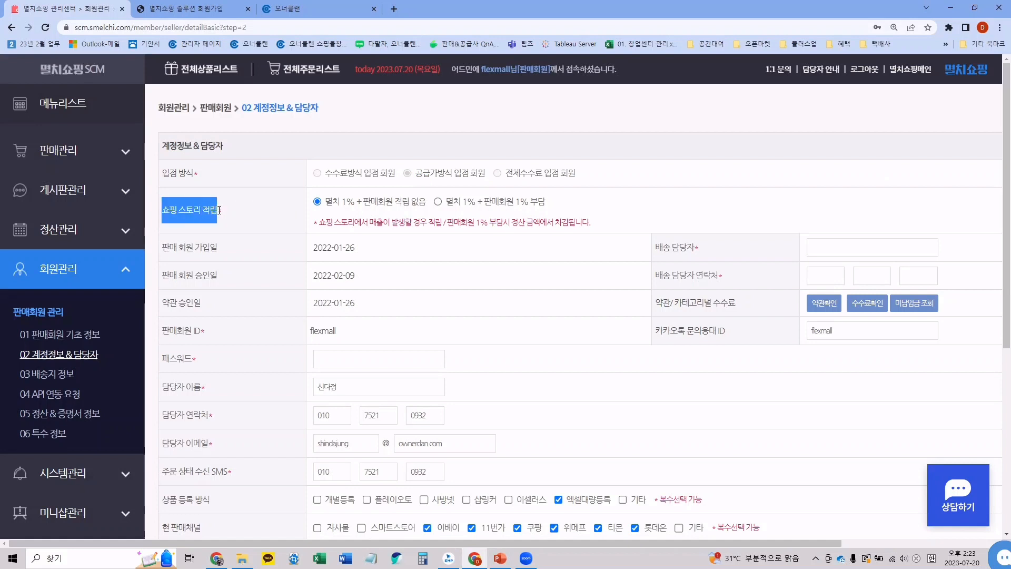
{"action": "left_click", "coordinate": [326, 203]}
{"action": "left_click_drag", "start_coordinate": [325, 202], "coordinate": [418, 206]}
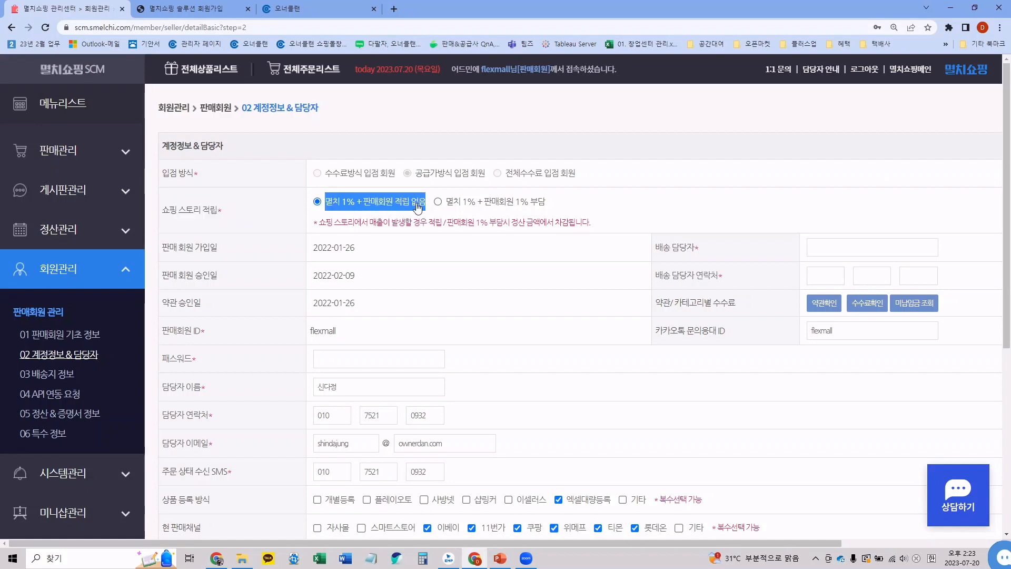
{"action": "left_click", "coordinate": [375, 217]}
{"action": "left_click_drag", "start_coordinate": [363, 204], "coordinate": [423, 208]}
{"action": "left_click", "coordinate": [383, 214]}
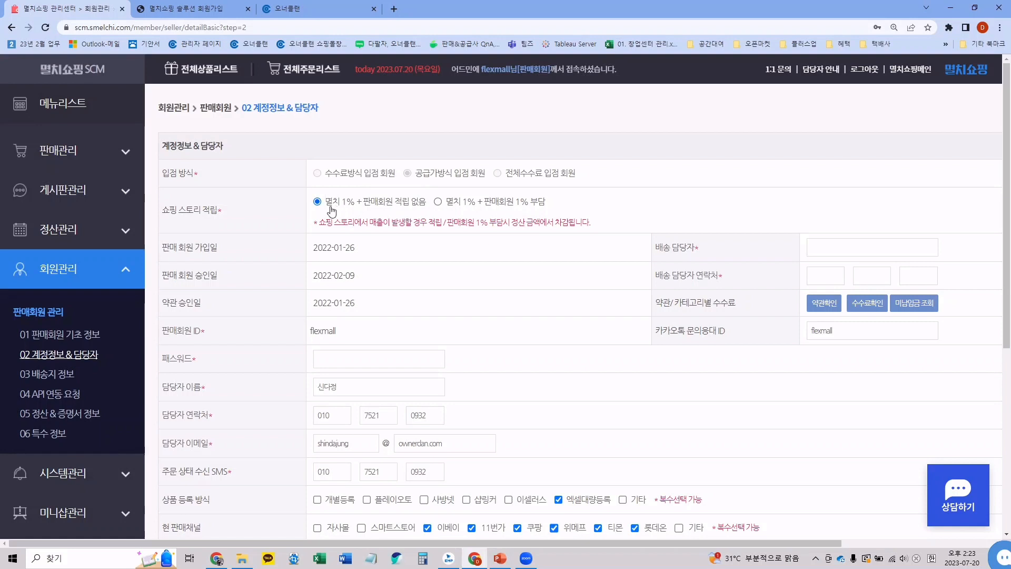
Review the 배송 담당자 fields and the 담당자 이름 and 담당자 연락처 fields of the account information
{"action": "scroll", "coordinate": [782, 347], "scroll_direction": "down", "scroll_amount": 1}
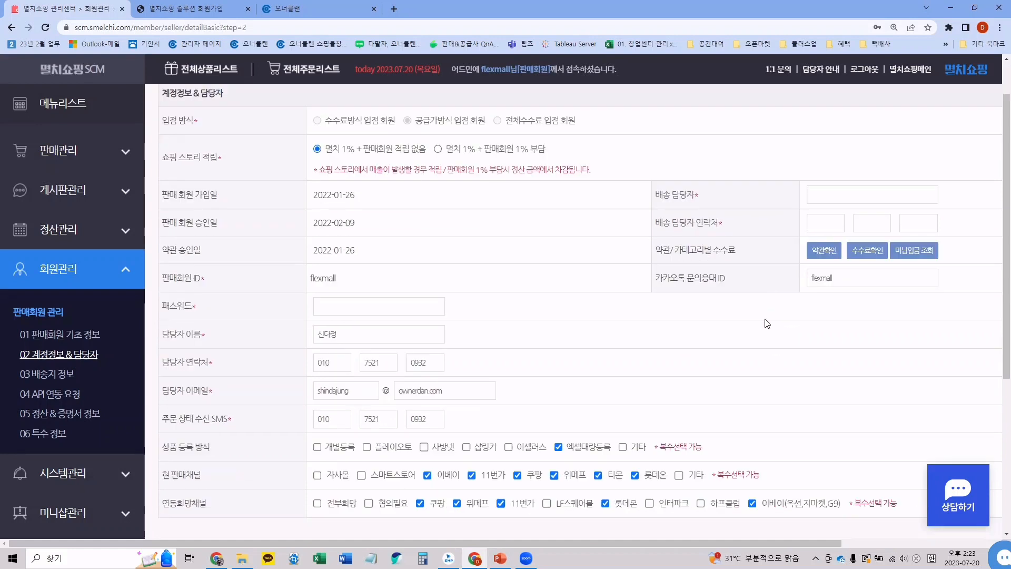
{"action": "left_click", "coordinate": [839, 199]}
{"action": "left_click", "coordinate": [827, 221]}
{"action": "left_click", "coordinate": [346, 334]}
{"action": "left_click", "coordinate": [335, 360]}
{"action": "left_click_drag", "start_coordinate": [217, 366], "coordinate": [209, 334]}
{"action": "left_click", "coordinate": [175, 339]}
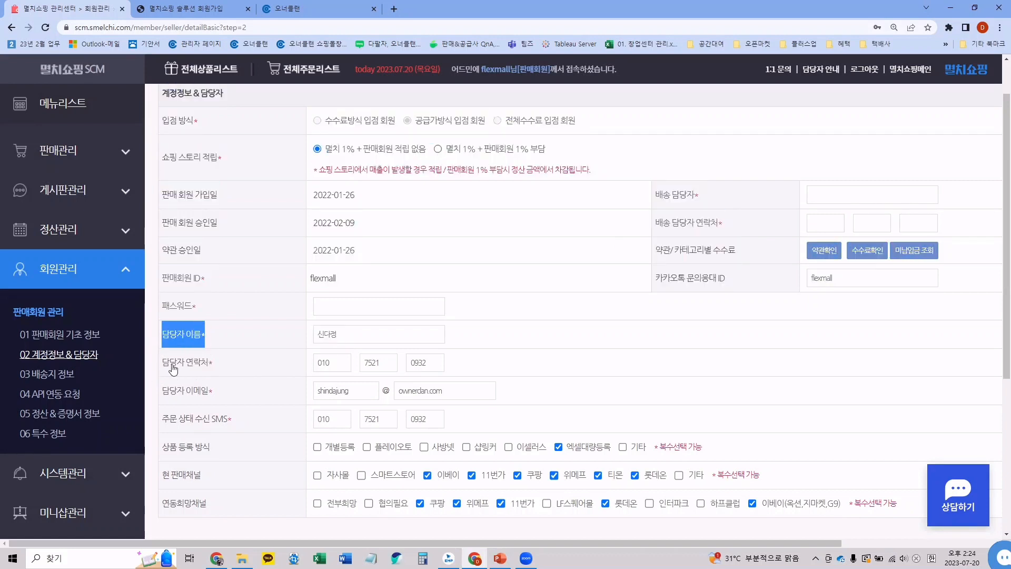
{"action": "left_click_drag", "start_coordinate": [162, 364], "coordinate": [212, 366]}
{"action": "left_click_drag", "start_coordinate": [656, 199], "coordinate": [694, 196]}
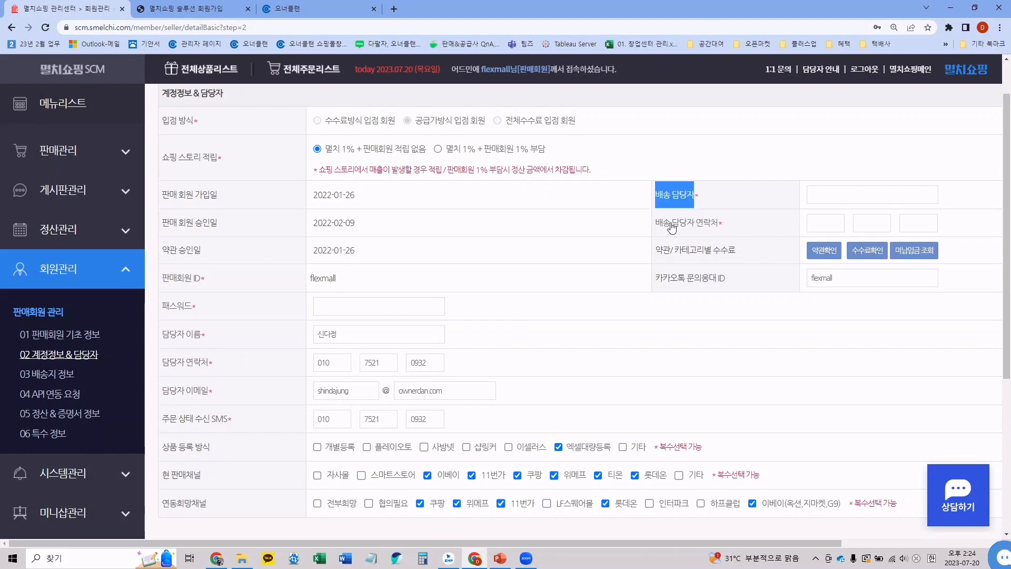
Review the 담당자 이메일, 주문 상태 수신 SMS and 패스워드 fields and the sales channel options down to 정보 수정
{"action": "scroll", "coordinate": [546, 315], "scroll_direction": "down", "scroll_amount": 2}
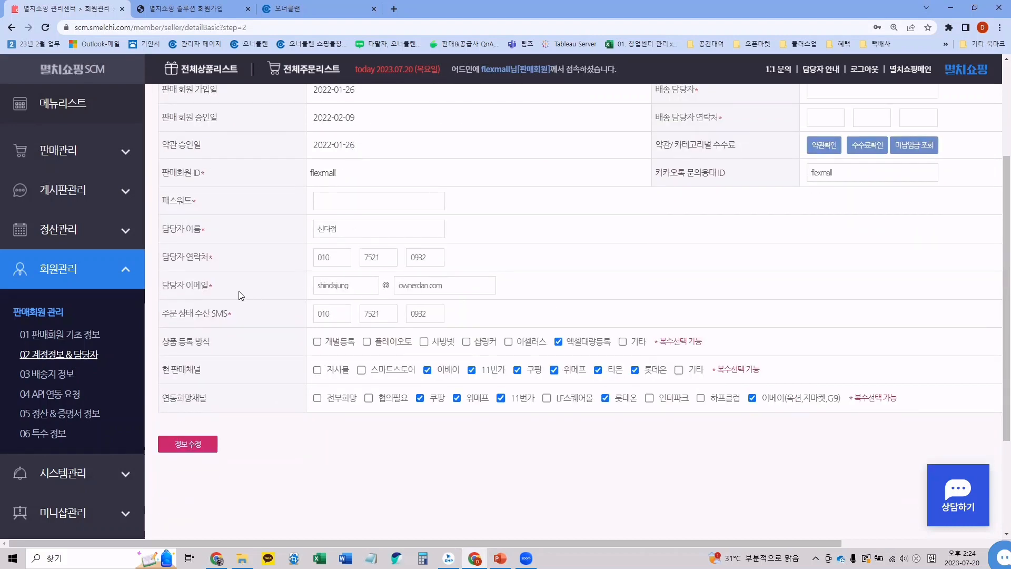
{"action": "left_click_drag", "start_coordinate": [213, 294], "coordinate": [166, 296]}
{"action": "left_click", "coordinate": [216, 311]}
{"action": "left_click_drag", "start_coordinate": [233, 315], "coordinate": [163, 316]}
{"action": "scroll", "coordinate": [308, 319], "scroll_direction": "up", "scroll_amount": 1}
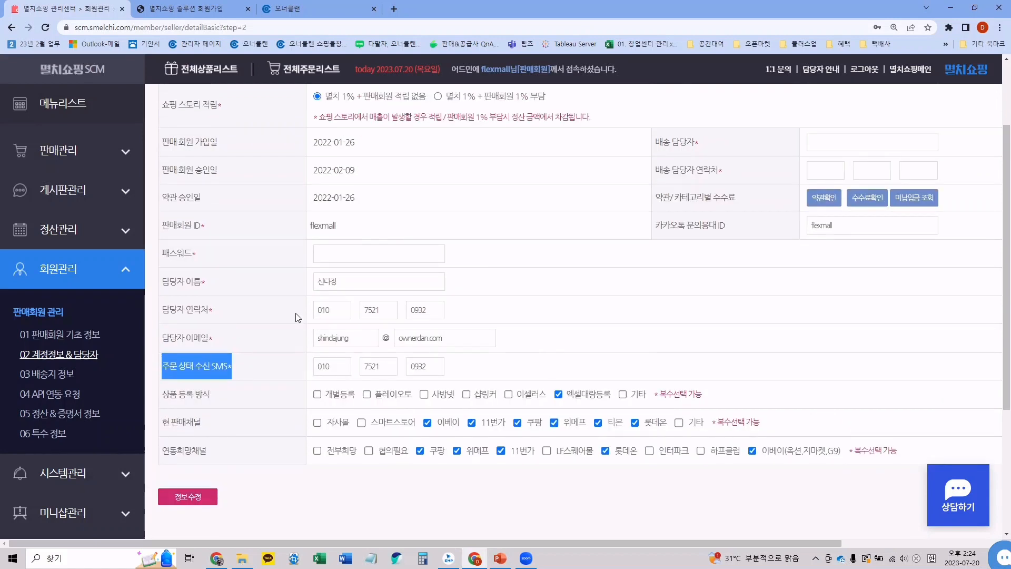
{"action": "left_click", "coordinate": [287, 311]}
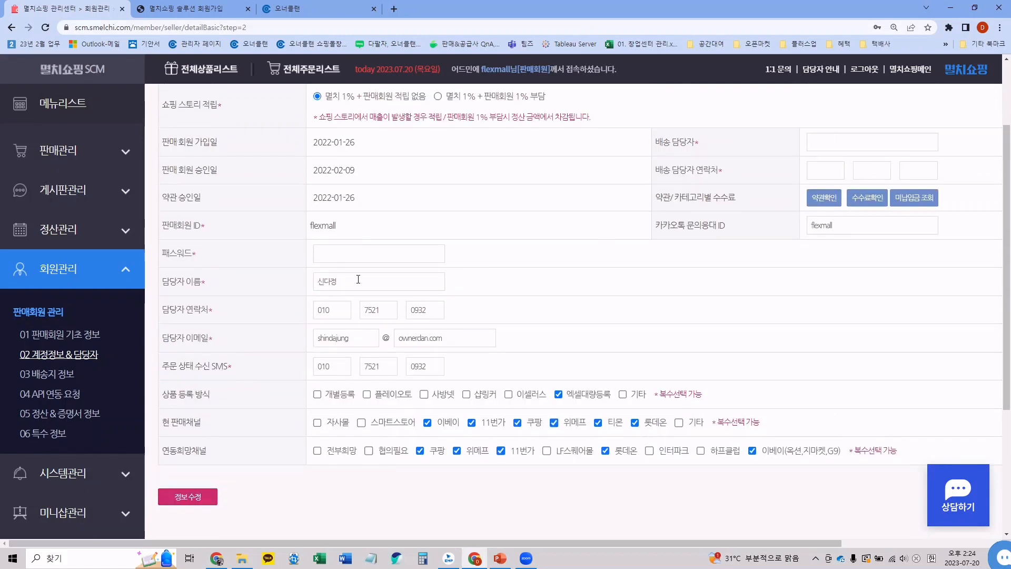
{"action": "left_click", "coordinate": [372, 255]}
{"action": "left_click", "coordinate": [163, 423]}
{"action": "scroll", "coordinate": [560, 405], "scroll_direction": "up", "scroll_amount": 1}
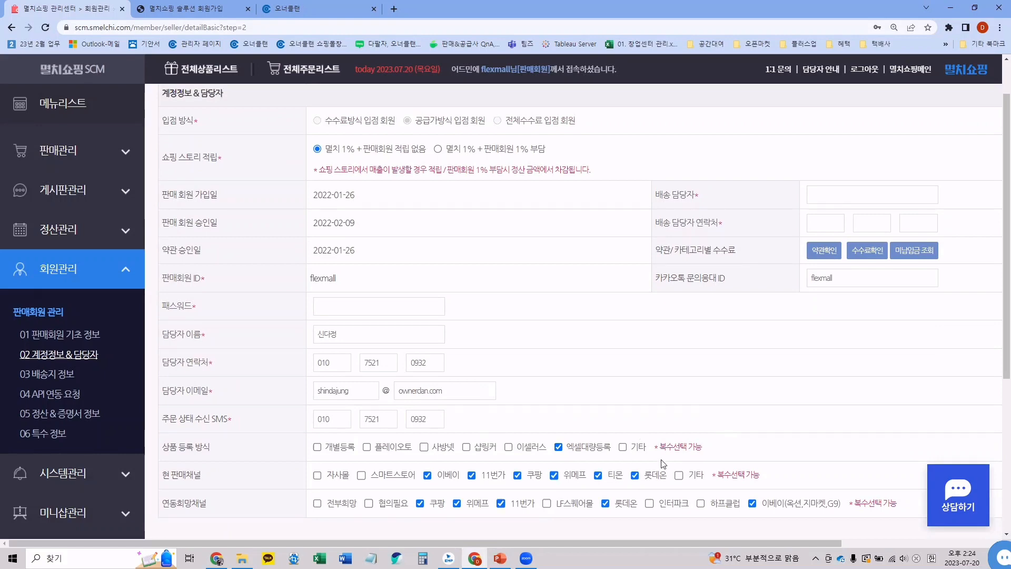
{"action": "scroll", "coordinate": [600, 454], "scroll_direction": "down", "scroll_amount": 1}
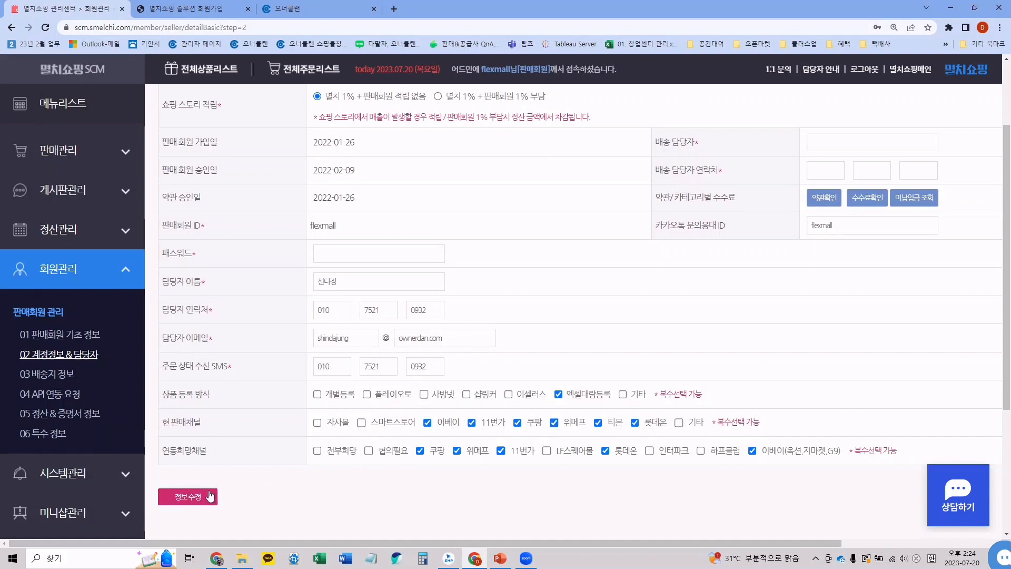
Open the 03 배송지 정보 page and look at the 사업장 소재지 section
{"action": "left_click", "coordinate": [69, 373]}
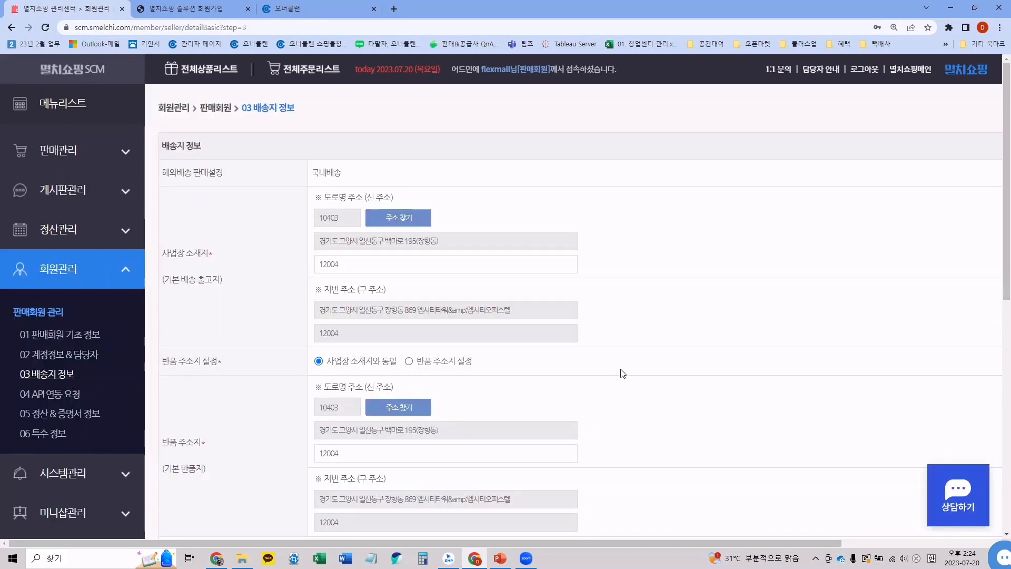
{"action": "left_click_drag", "start_coordinate": [169, 253], "coordinate": [210, 252]}
{"action": "left_click", "coordinate": [270, 246]}
Search for the business's road-name address and choose the matching result for 사업장 소재지
{"action": "left_click", "coordinate": [389, 224]}
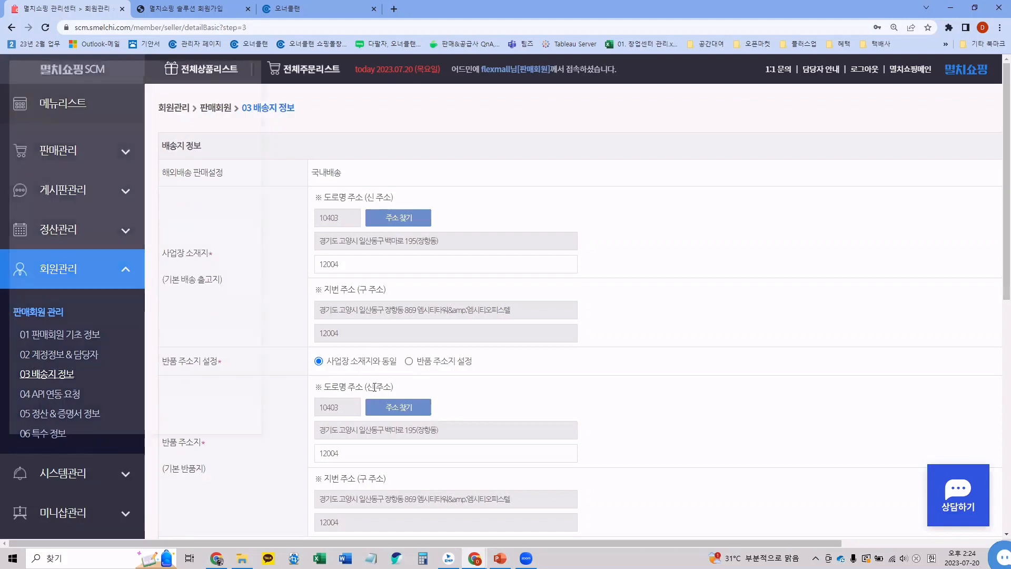
{"action": "left_click_drag", "start_coordinate": [174, 67], "coordinate": [317, 80]}
{"action": "left_click", "coordinate": [309, 109]}
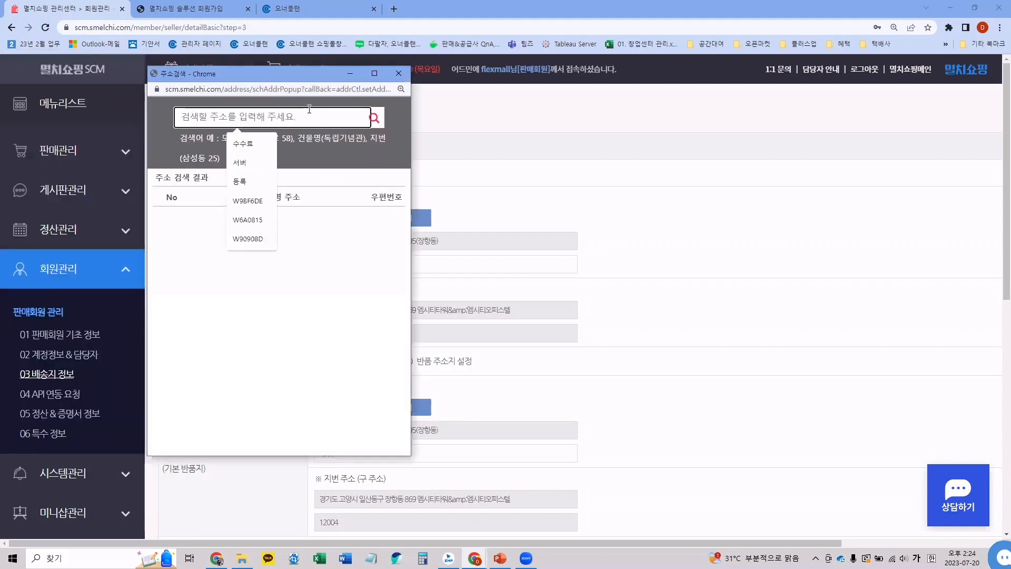
{"action": "type", "text": "백마로195"}
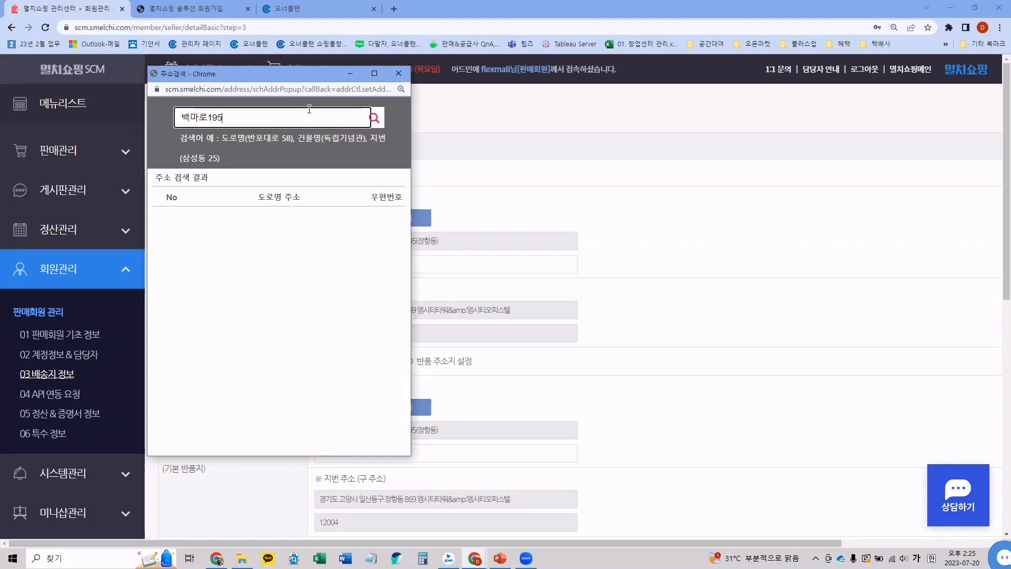
{"action": "key", "text": "Return"}
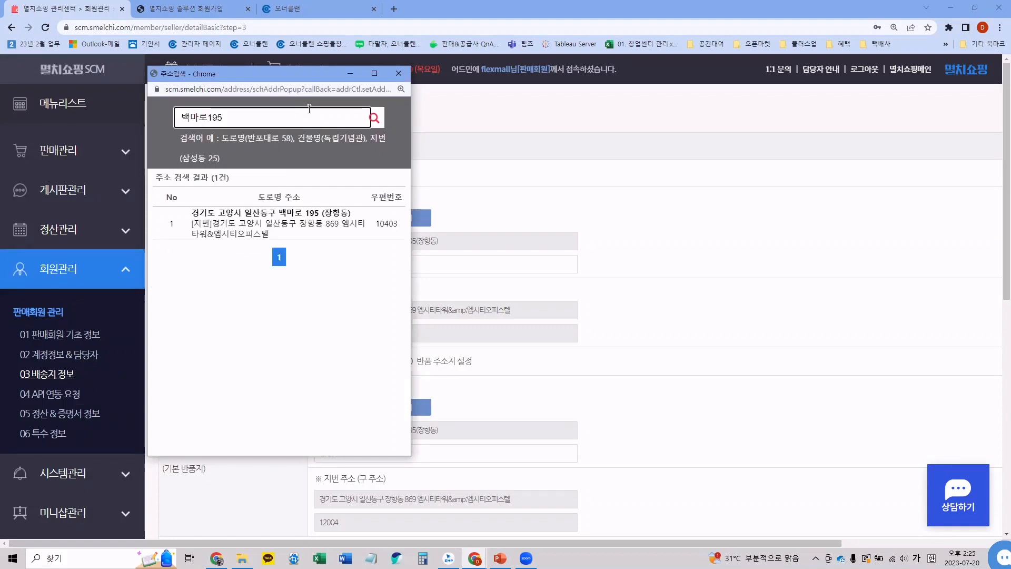
{"action": "left_click", "coordinate": [267, 209]}
Replace the detailed address of 사업장 소재지 with the floor, unit and company name
{"action": "double_click", "coordinate": [369, 267]}
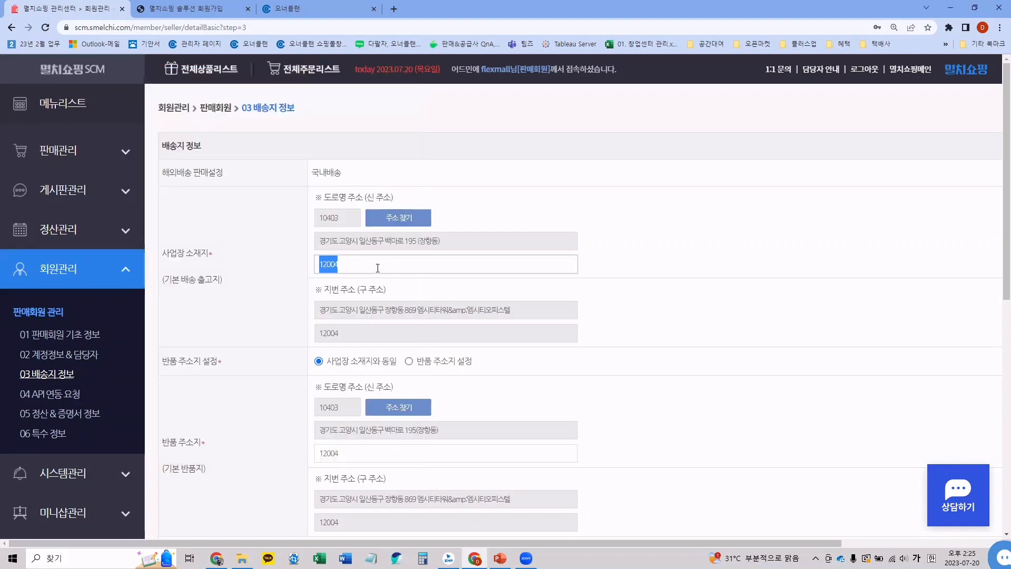
{"action": "type", "text": "12층 4호"}
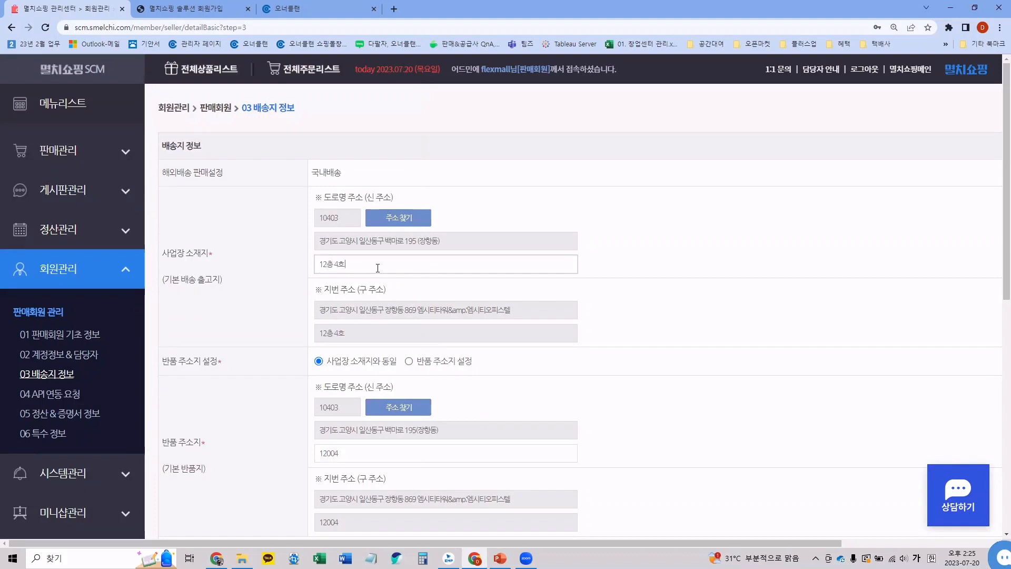
{"action": "type", "text": " 오너클ㄹ랜"}
Set 반품 주소지 설정 to 사업장 소재지와 동일 and check the return address down to 주소 저장
{"action": "scroll", "coordinate": [355, 259], "scroll_direction": "down", "scroll_amount": 1}
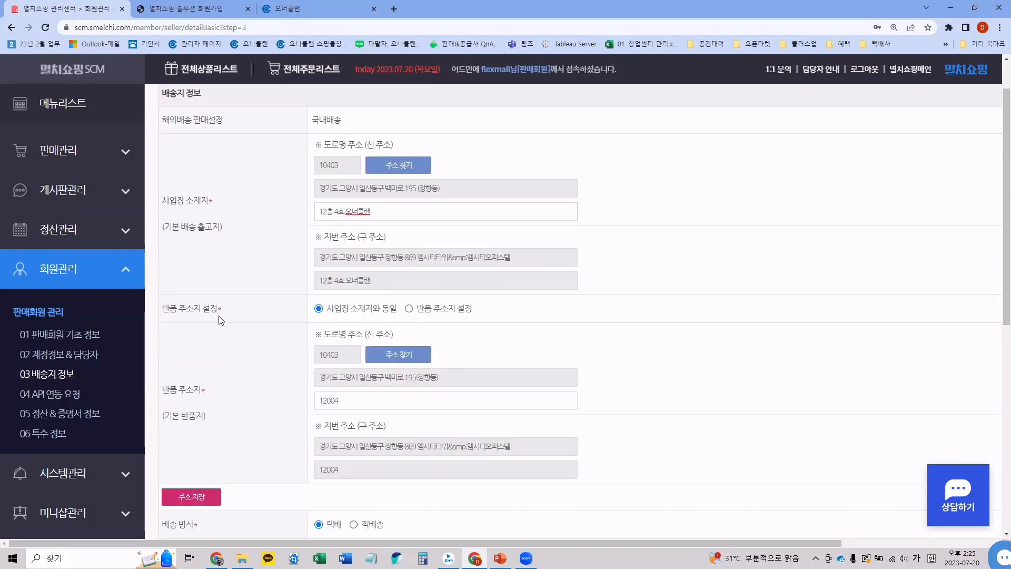
{"action": "left_click_drag", "start_coordinate": [170, 308], "coordinate": [210, 308]}
{"action": "left_click", "coordinate": [329, 309]}
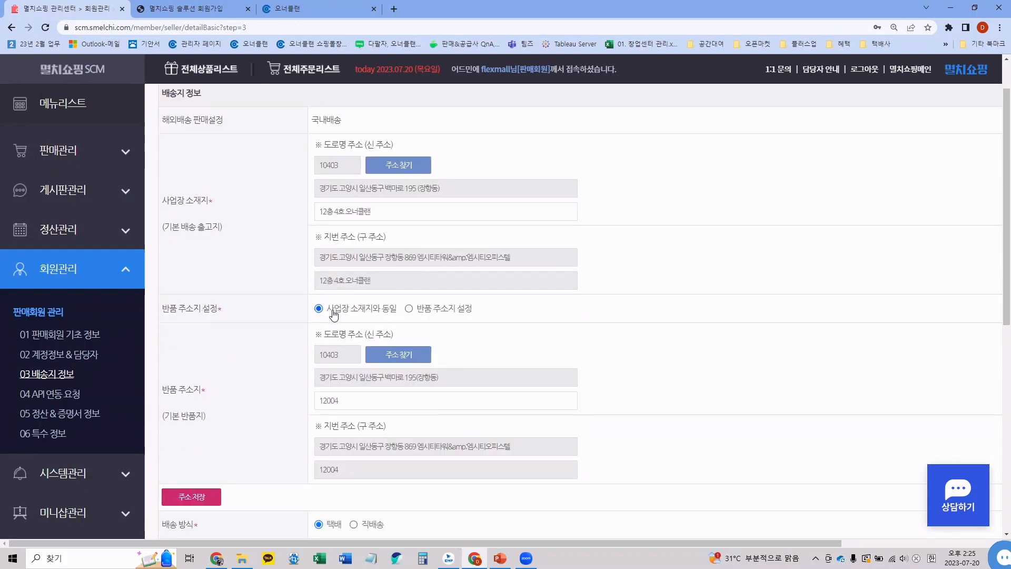
{"action": "left_click_drag", "start_coordinate": [332, 310], "coordinate": [396, 309]}
{"action": "left_click", "coordinate": [419, 308]}
{"action": "left_click", "coordinate": [375, 314]}
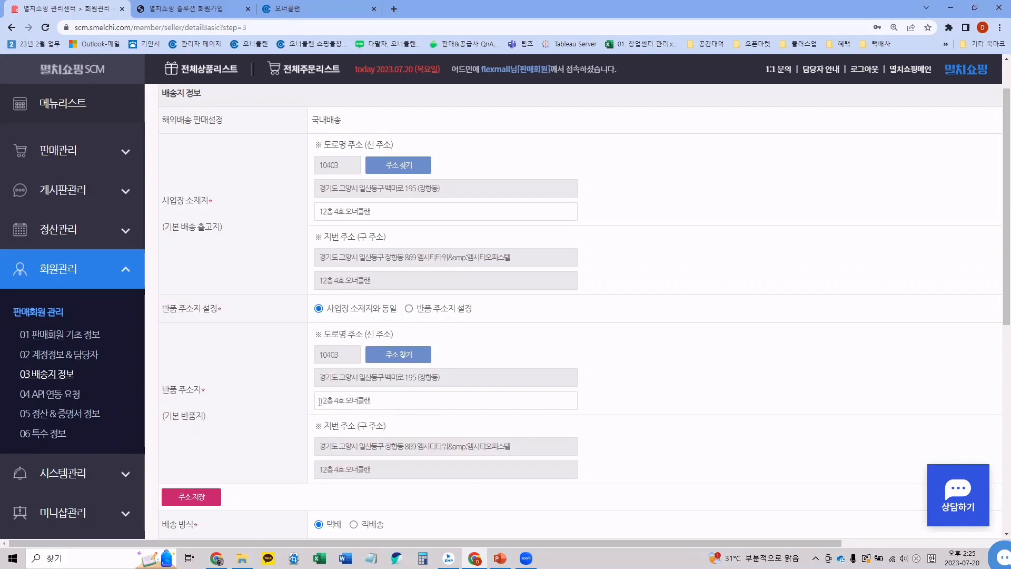
{"action": "left_click_drag", "start_coordinate": [319, 401], "coordinate": [371, 401]}
{"action": "left_click", "coordinate": [374, 400]}
{"action": "scroll", "coordinate": [371, 397], "scroll_direction": "down", "scroll_amount": 1}
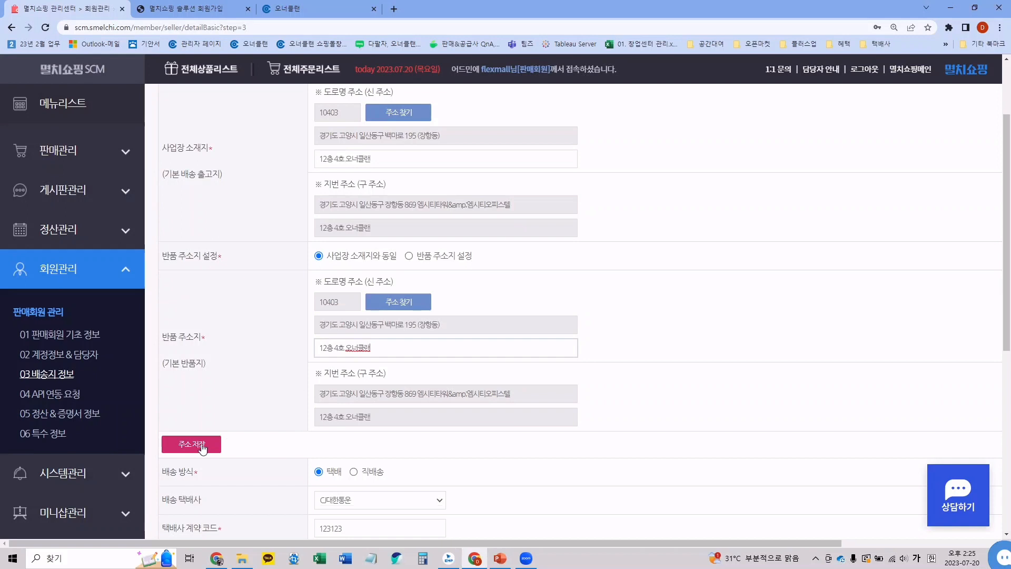
Set 배송 방식 to 택배 and 배송 택배사 to CJ대한통운
{"action": "scroll", "coordinate": [208, 433], "scroll_direction": "down", "scroll_amount": 4}
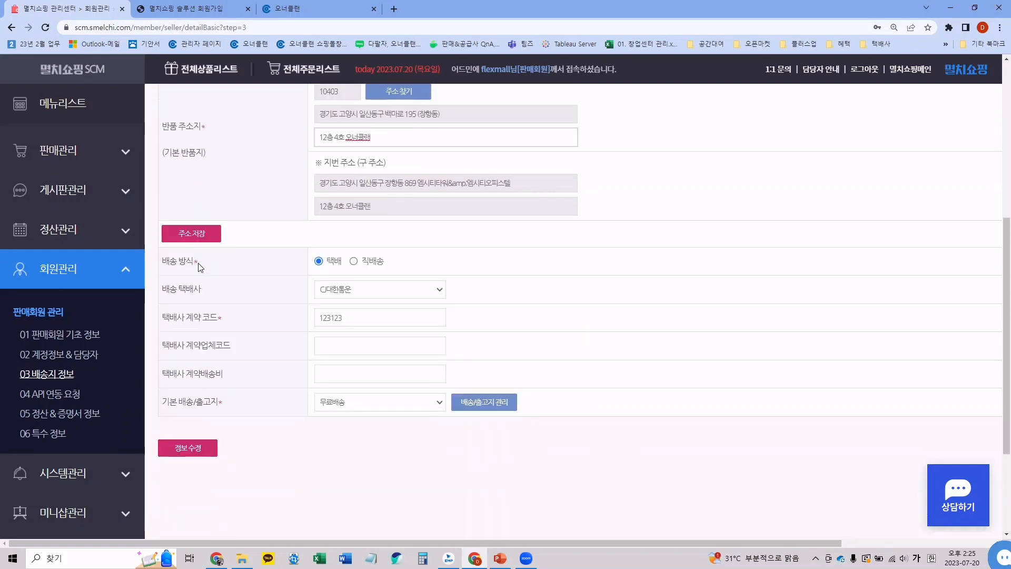
{"action": "left_click_drag", "start_coordinate": [199, 262], "coordinate": [149, 308]}
{"action": "left_click", "coordinate": [245, 305]}
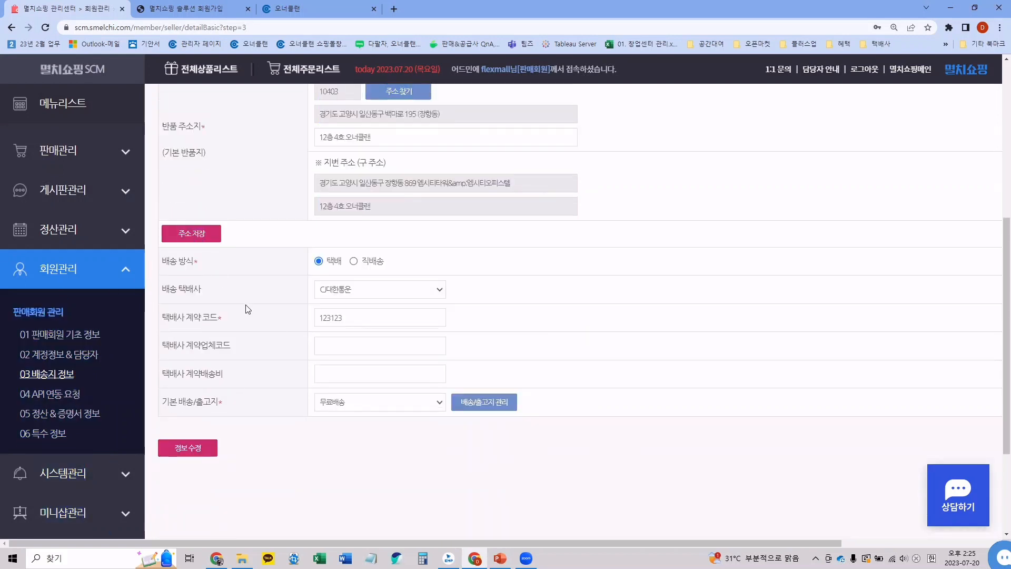
{"action": "left_click", "coordinate": [362, 264]}
{"action": "left_click", "coordinate": [330, 265]}
{"action": "left_click_drag", "start_coordinate": [168, 291], "coordinate": [259, 286]}
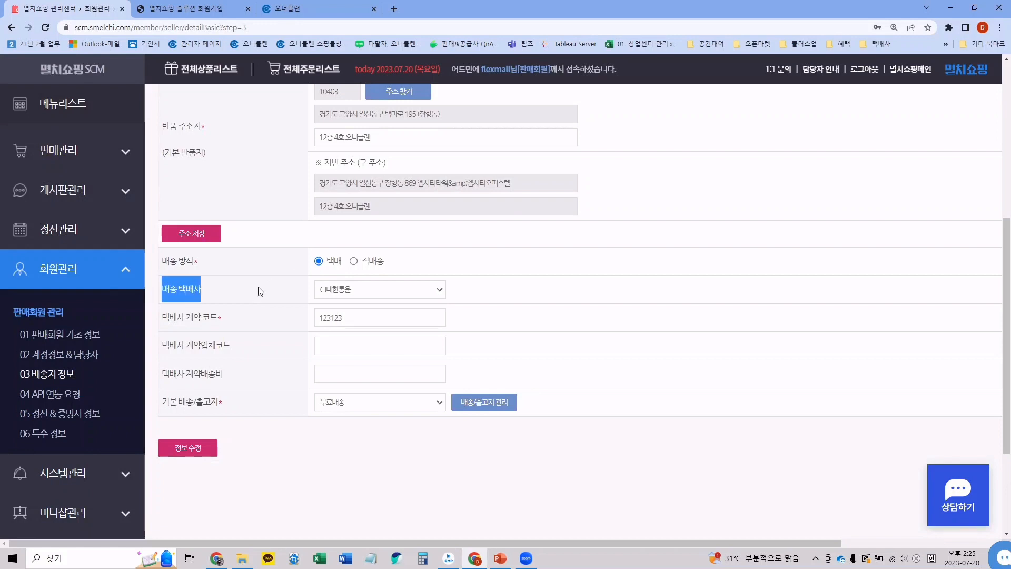
{"action": "left_click", "coordinate": [336, 299]}
{"action": "left_click", "coordinate": [347, 322]}
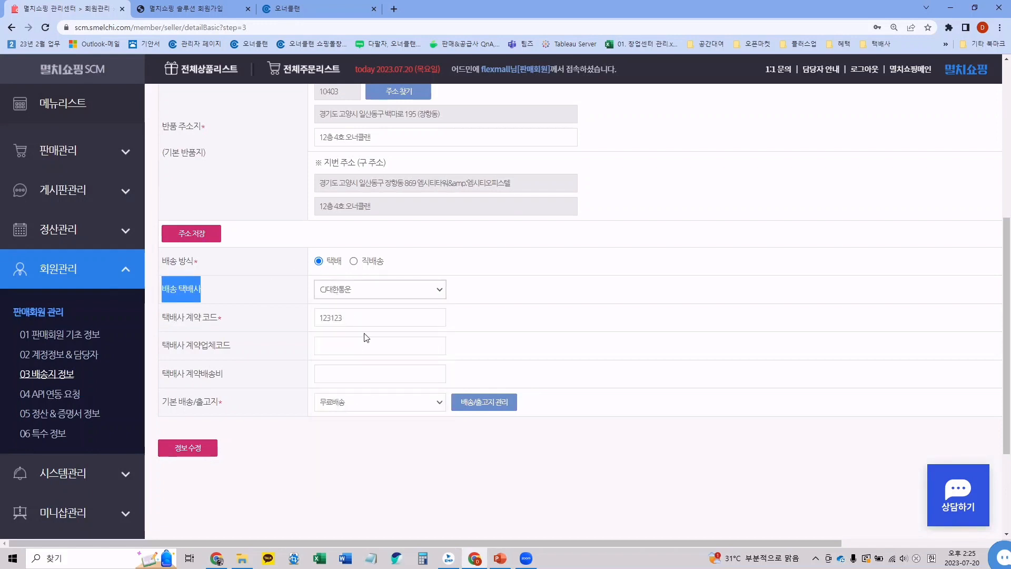
Review the 택배사 계약 코드 and 택배사 계약업체코드 fields of the delivery information
{"action": "left_click", "coordinate": [189, 330]}
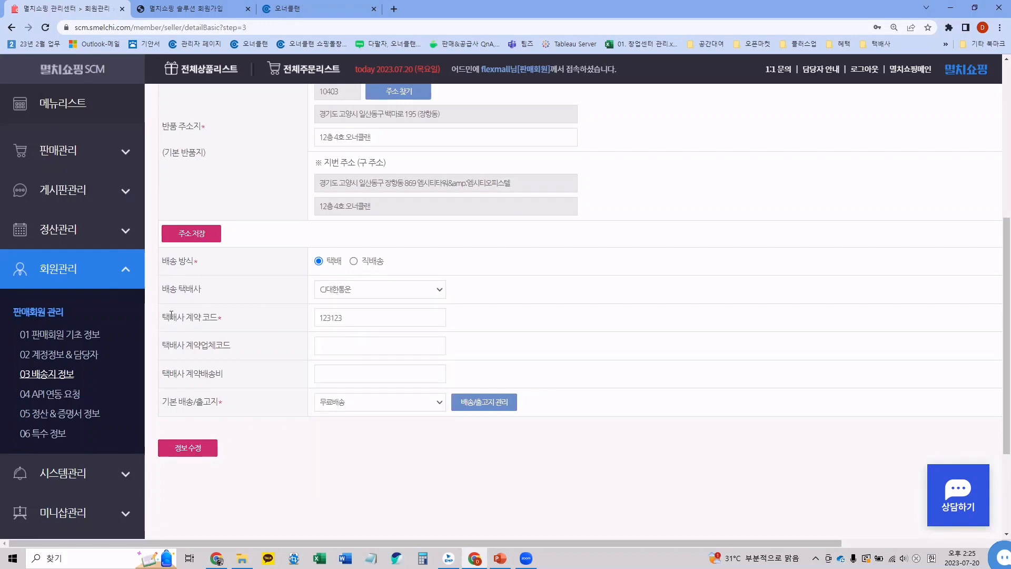
{"action": "left_click_drag", "start_coordinate": [171, 315], "coordinate": [224, 320]}
{"action": "left_click", "coordinate": [237, 320]}
{"action": "double_click", "coordinate": [347, 319]}
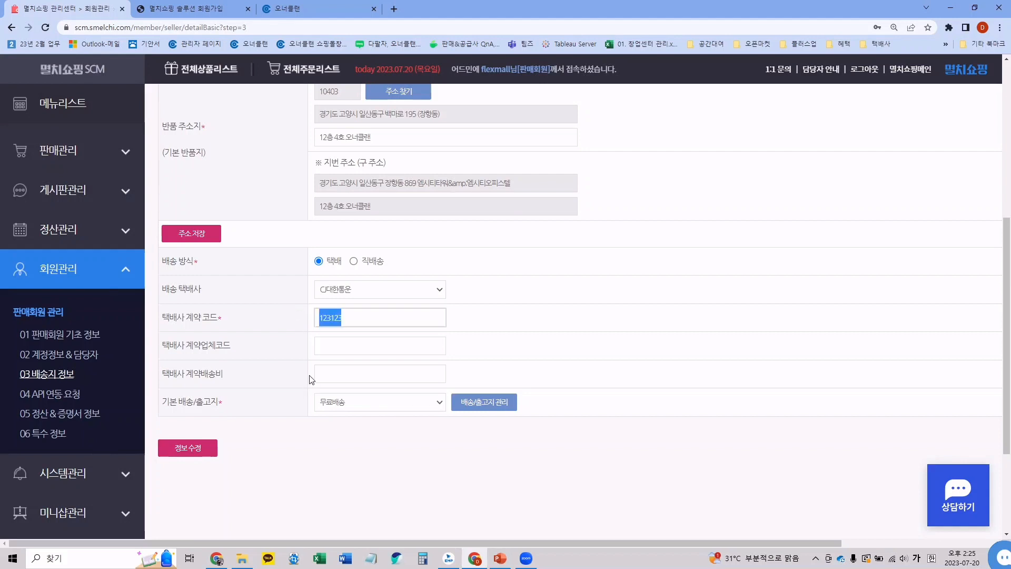
{"action": "left_click", "coordinate": [325, 368]}
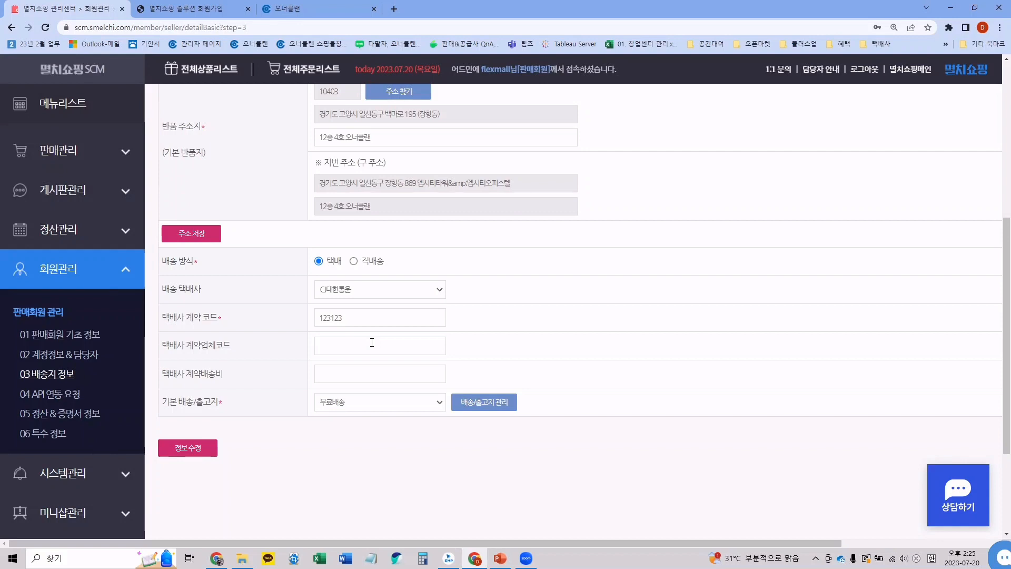
{"action": "double_click", "coordinate": [373, 318]}
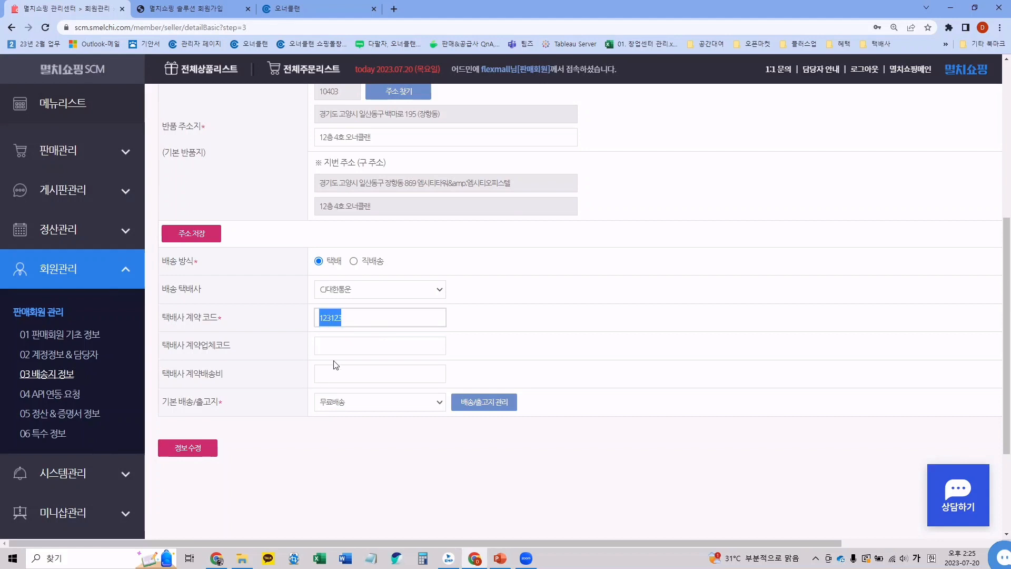
{"action": "left_click", "coordinate": [354, 346]}
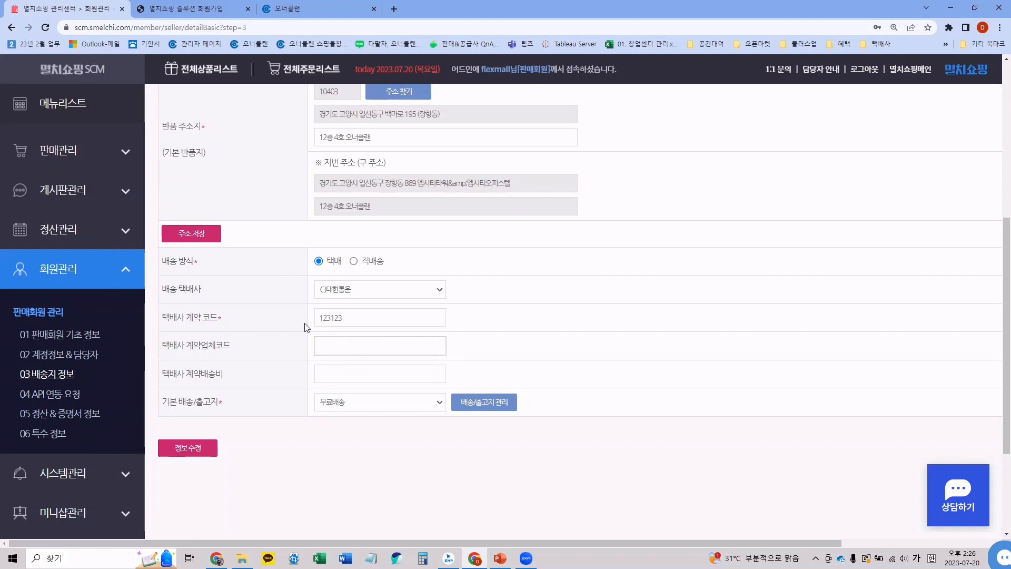
Open the shipping origin management for 기본 배송/출고지 and look over its list and registration form
{"action": "left_click", "coordinate": [276, 358]}
{"action": "scroll", "coordinate": [245, 354], "scroll_direction": "down", "scroll_amount": 1}
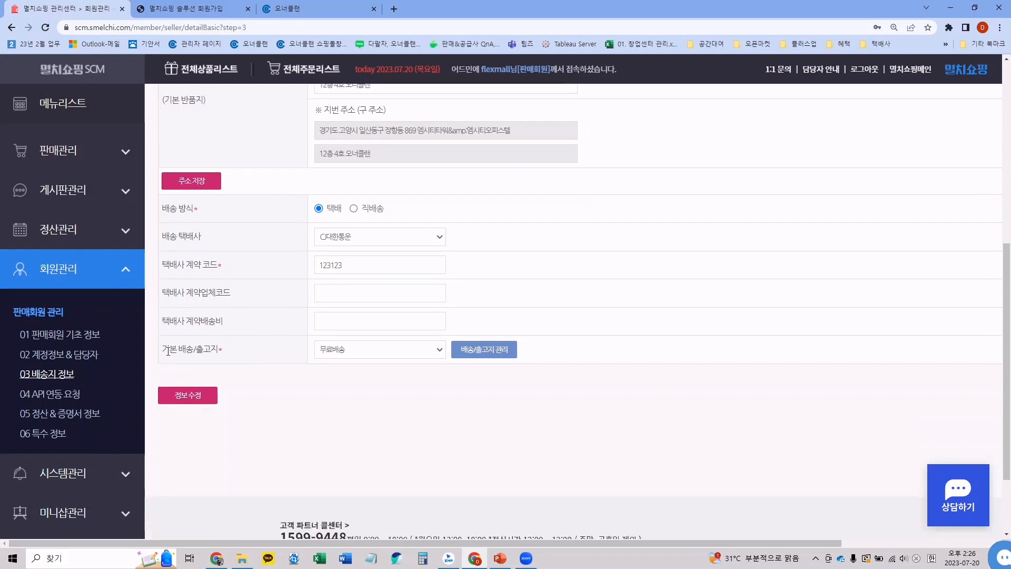
{"action": "left_click_drag", "start_coordinate": [168, 352], "coordinate": [223, 351]}
{"action": "left_click", "coordinate": [243, 354]}
{"action": "left_click", "coordinate": [500, 357]}
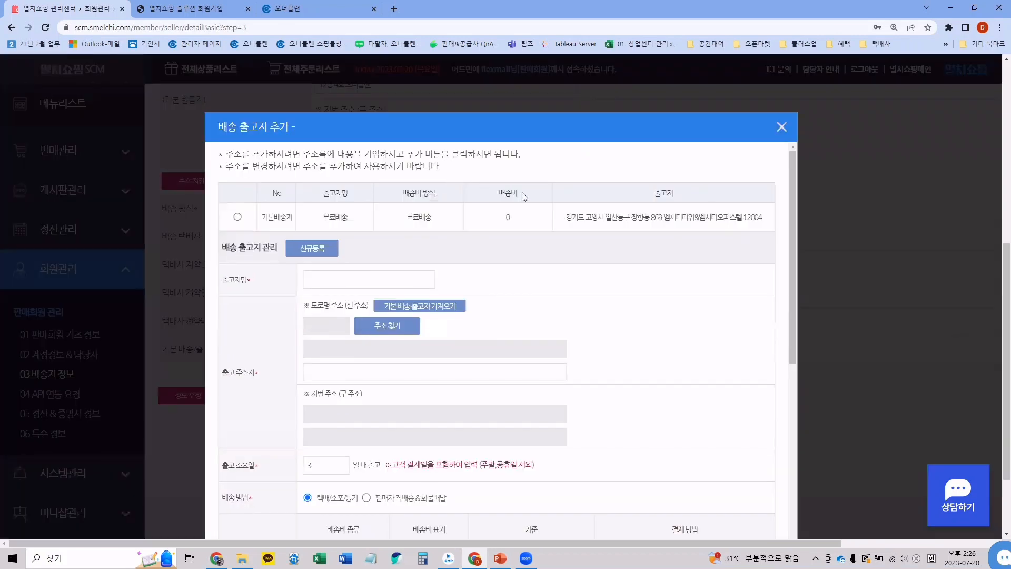
{"action": "scroll", "coordinate": [523, 195], "scroll_direction": "down", "scroll_amount": 3}
{"action": "scroll", "coordinate": [526, 197], "scroll_direction": "up", "scroll_amount": 2}
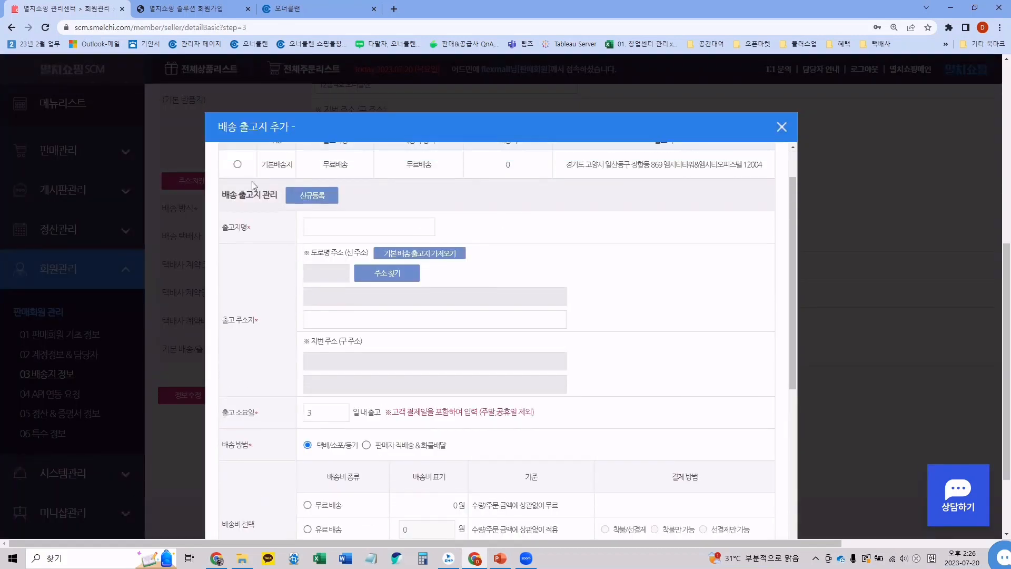
{"action": "left_click_drag", "start_coordinate": [791, 231], "coordinate": [798, 243]}
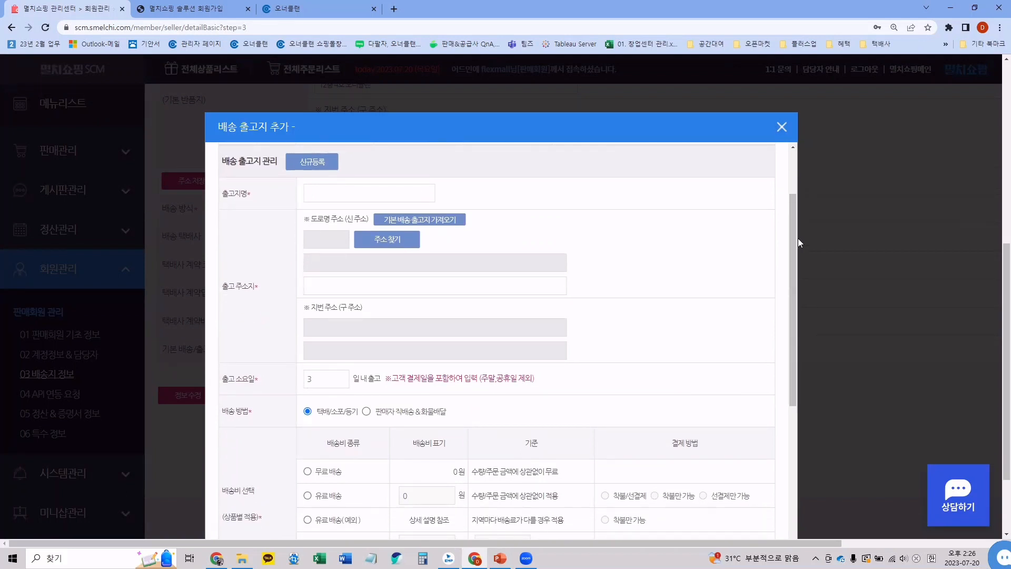
Name the new shipping origin 유료배송 and fill 출고 주소지 with the default shipping origin address
{"action": "left_click", "coordinate": [396, 190]}
{"action": "type", "text": "유료배송"}
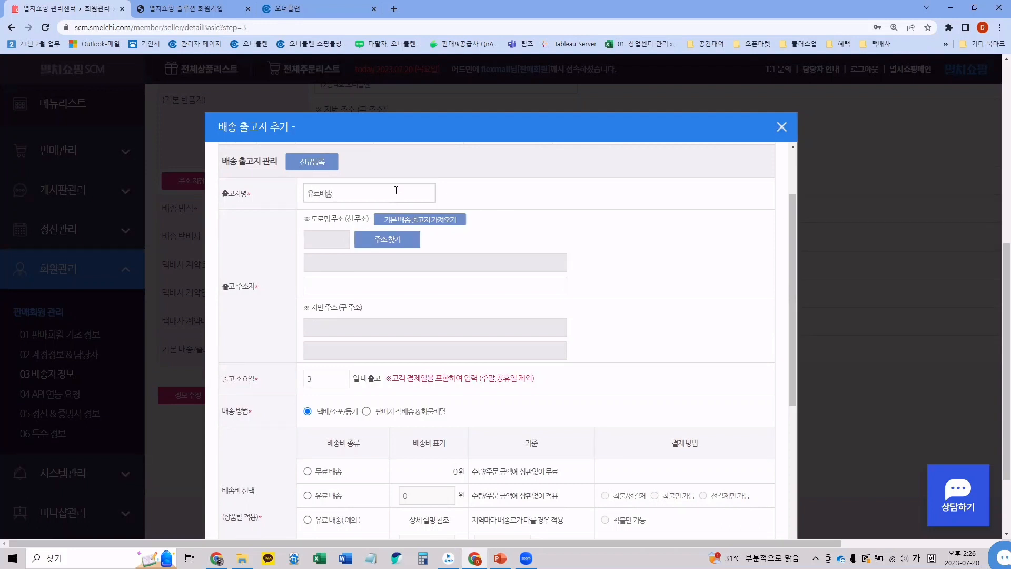
{"action": "left_click", "coordinate": [418, 241]}
{"action": "left_click_drag", "start_coordinate": [212, 296], "coordinate": [264, 291]}
{"action": "left_click", "coordinate": [289, 299]}
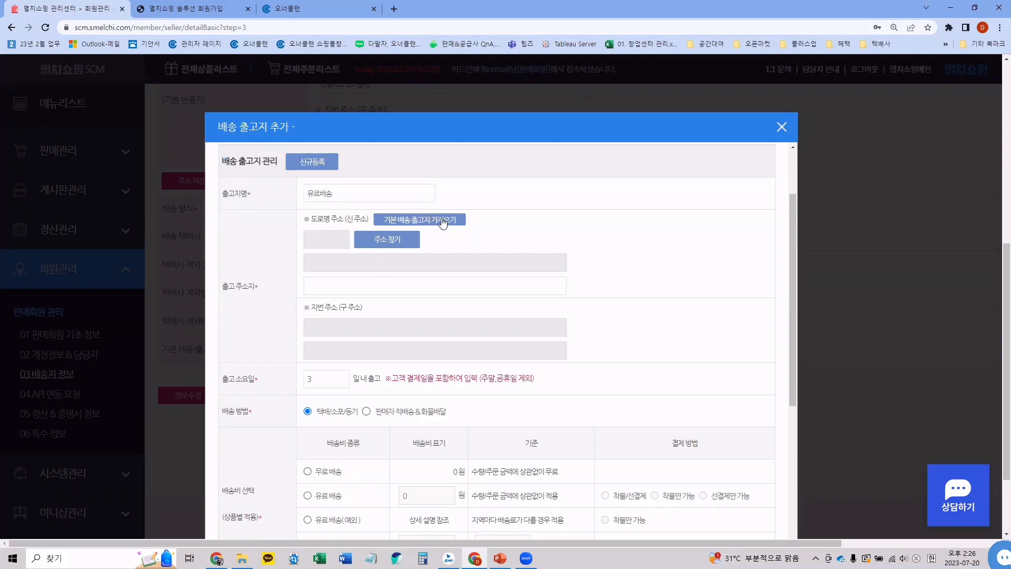
{"action": "left_click", "coordinate": [443, 223]}
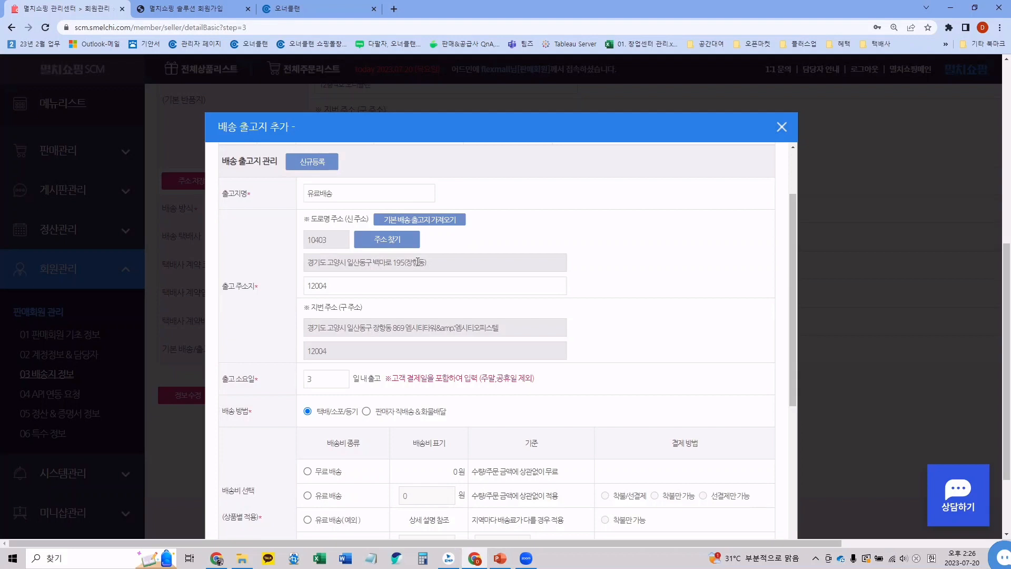
{"action": "left_click", "coordinate": [404, 244]}
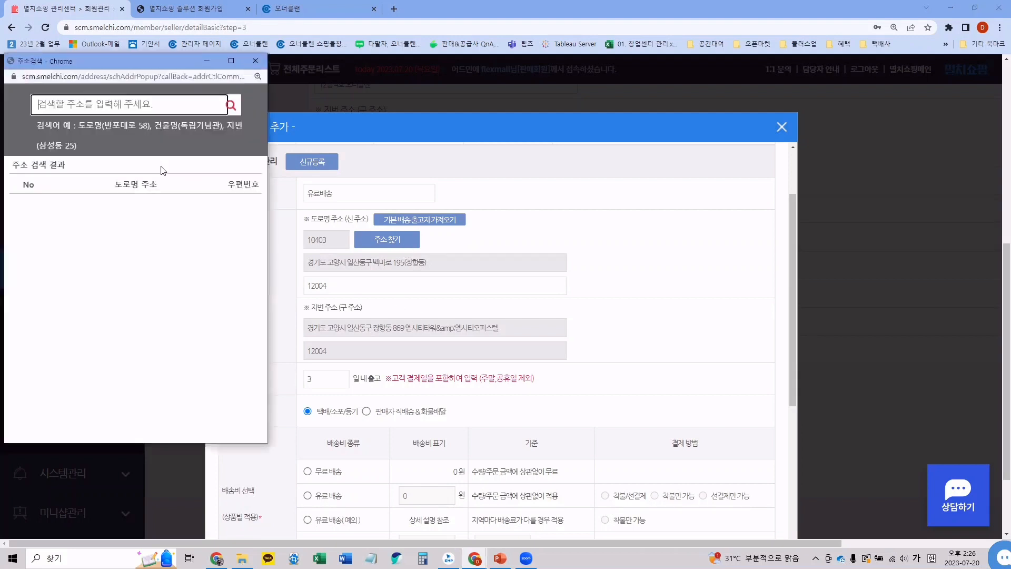
{"action": "left_click", "coordinate": [420, 232]}
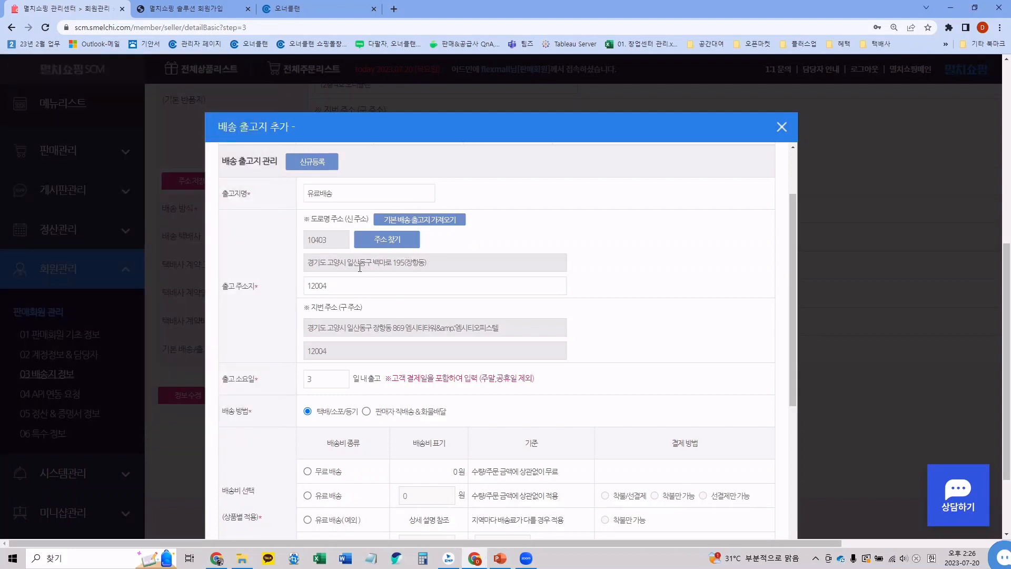
Review the 출고 소요일 note about counting the payment day and set the dispatch time to 2 days
{"action": "scroll", "coordinate": [391, 282], "scroll_direction": "down", "scroll_amount": 1}
{"action": "left_click_drag", "start_coordinate": [249, 324], "coordinate": [222, 326]}
{"action": "left_click", "coordinate": [276, 339]}
{"action": "left_click_drag", "start_coordinate": [320, 327], "coordinate": [272, 326]}
{"action": "left_click", "coordinate": [330, 322]}
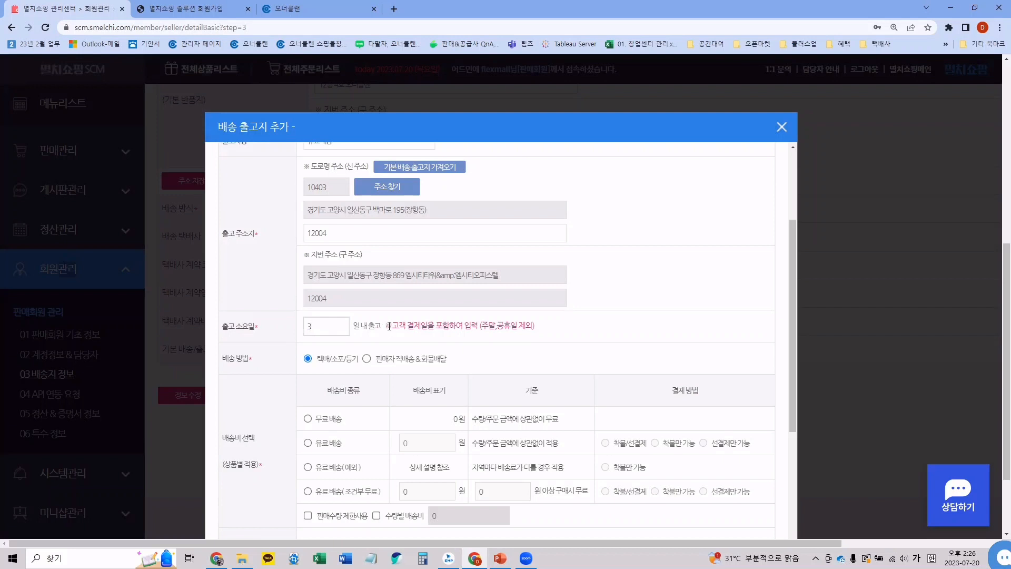
{"action": "left_click_drag", "start_coordinate": [388, 326], "coordinate": [477, 325]}
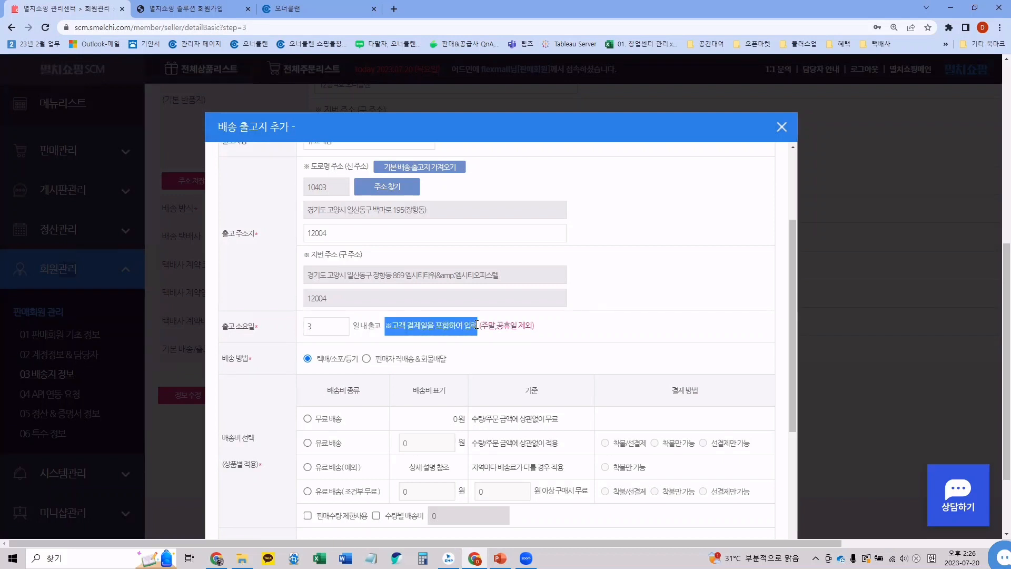
{"action": "left_click", "coordinate": [279, 333]}
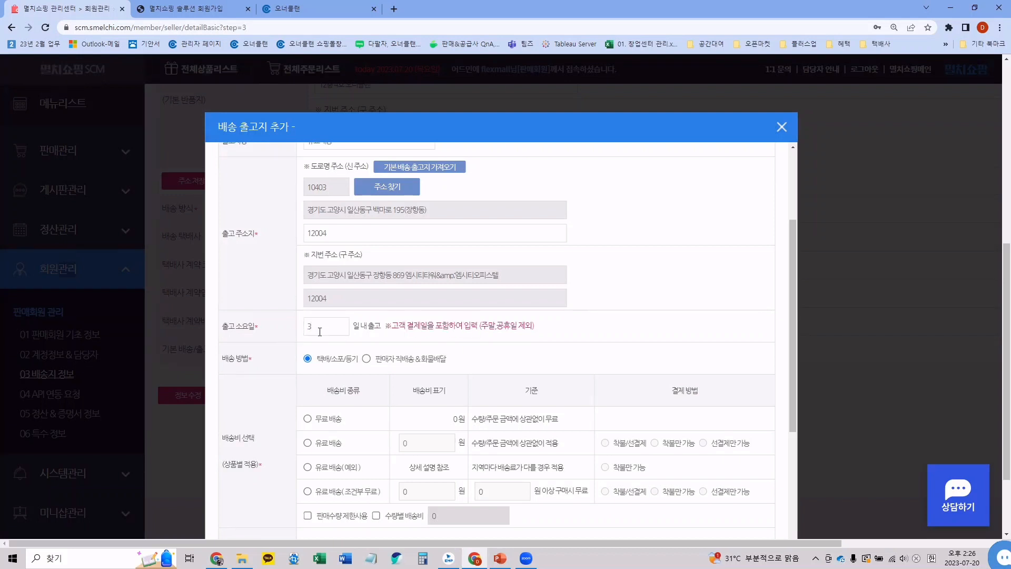
{"action": "left_click_drag", "start_coordinate": [318, 332], "coordinate": [303, 331]}
{"action": "type", "text": "1"}
{"action": "left_click", "coordinate": [419, 349]}
{"action": "left_click_drag", "start_coordinate": [324, 327], "coordinate": [218, 334]}
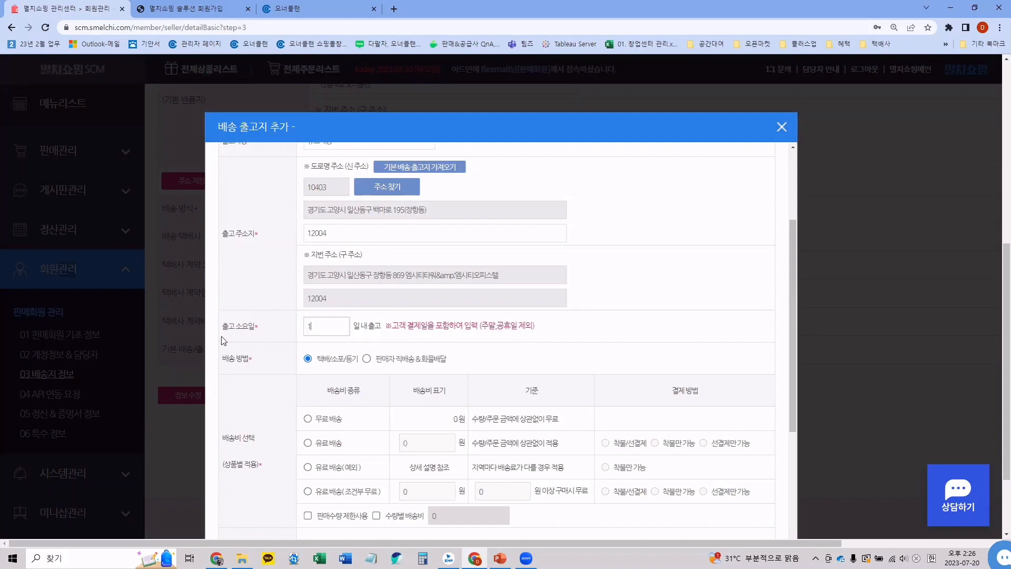
{"action": "type", "text": "2"}
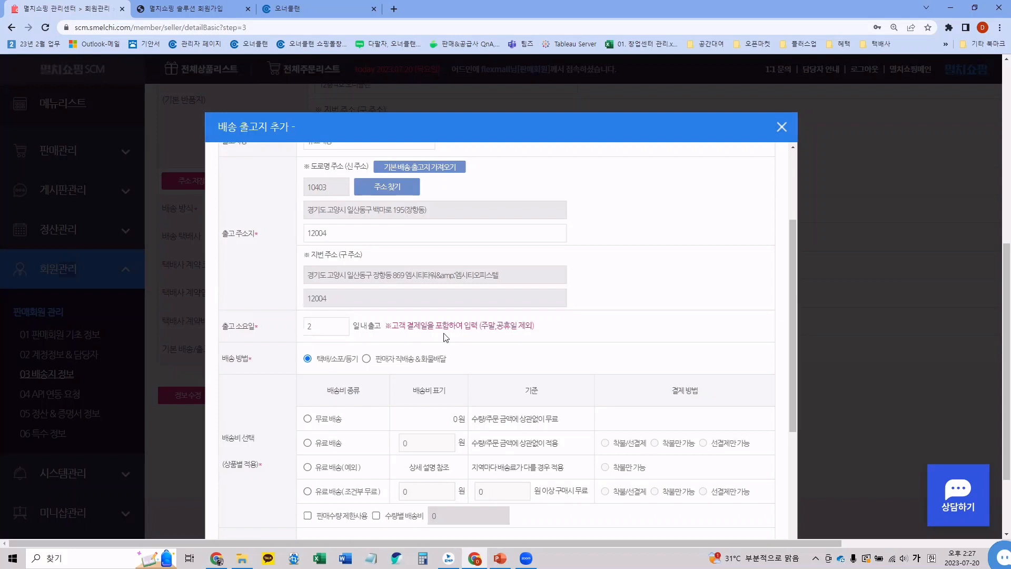
Set the shipping fee type to 유료 배송 at 3,000원 with payment limited to 선결제만 가능
{"action": "scroll", "coordinate": [439, 337], "scroll_direction": "down", "scroll_amount": 1}
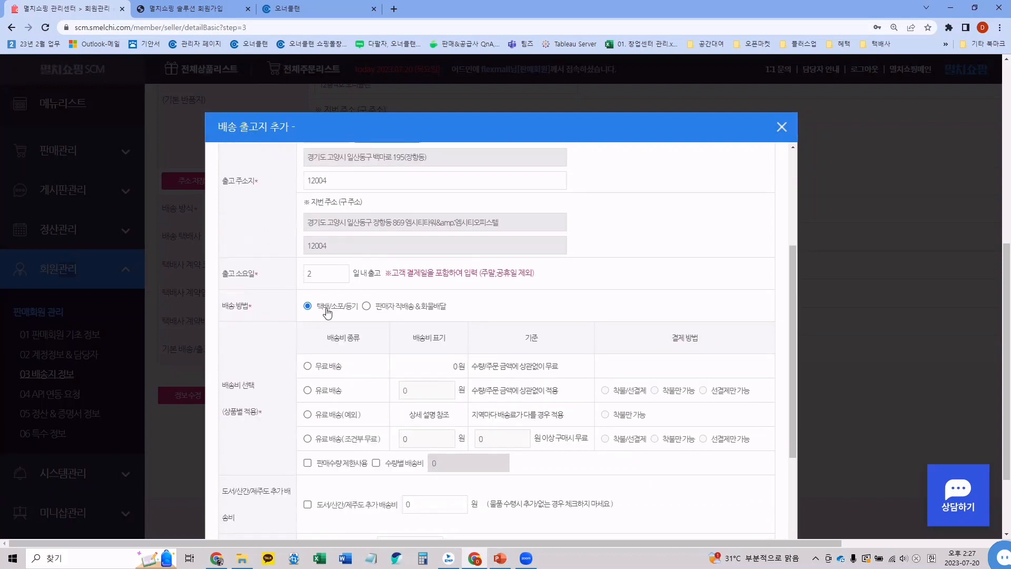
{"action": "scroll", "coordinate": [337, 314], "scroll_direction": "down", "scroll_amount": 1}
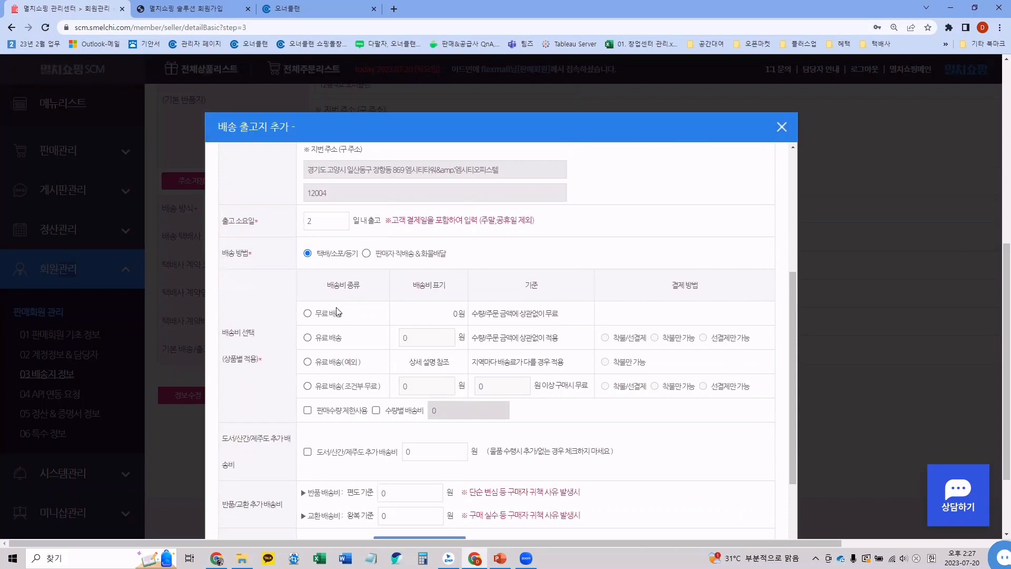
{"action": "left_click", "coordinate": [308, 337]}
{"action": "left_click", "coordinate": [396, 335]}
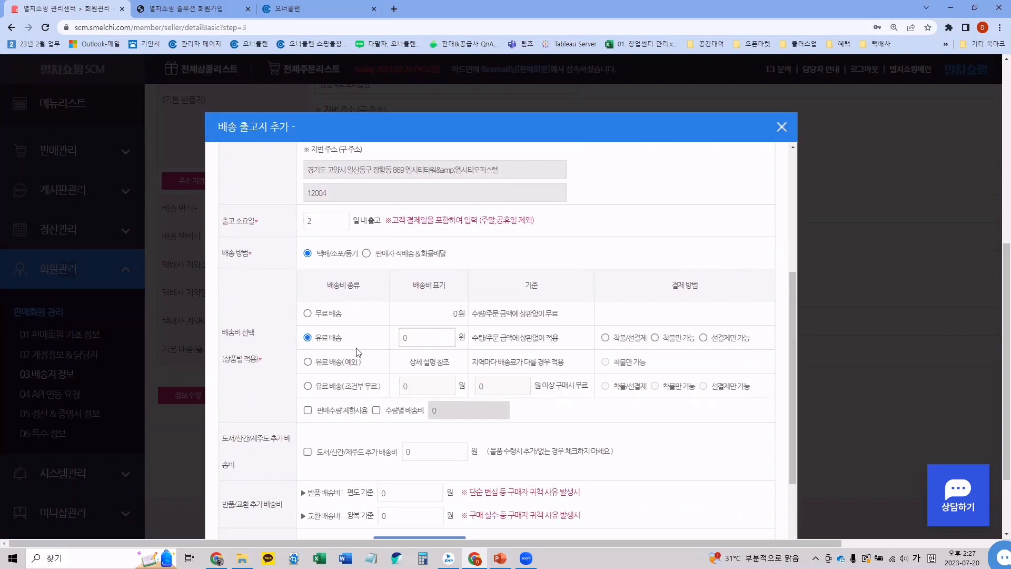
{"action": "type", "text": "3,00"}
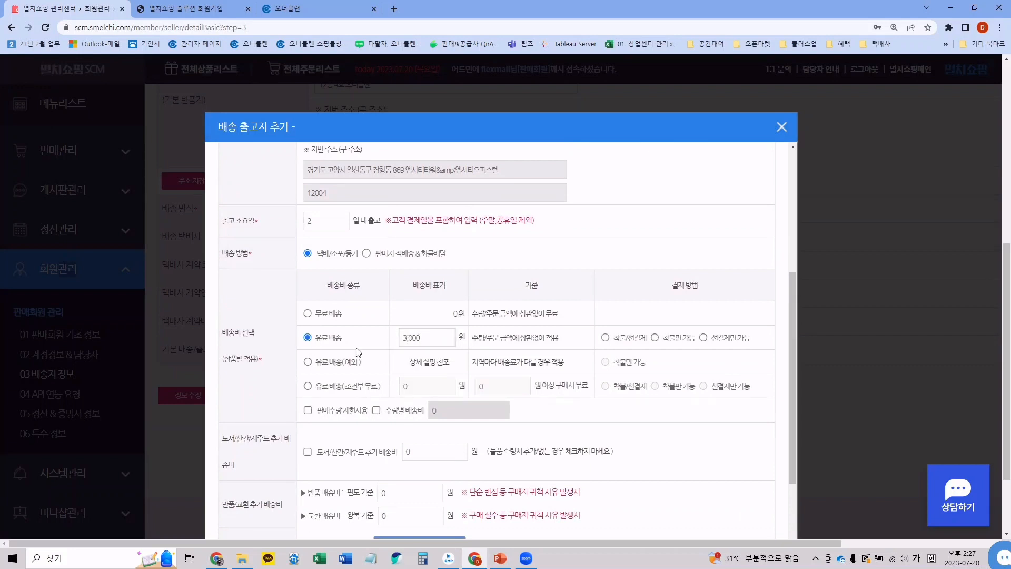
{"action": "left_click", "coordinate": [703, 337]}
Enable the 도서/산간/제주도 추가 배송비 surcharge and set it to 5,000원
{"action": "scroll", "coordinate": [551, 342], "scroll_direction": "down", "scroll_amount": 2}
{"action": "left_click", "coordinate": [307, 347]}
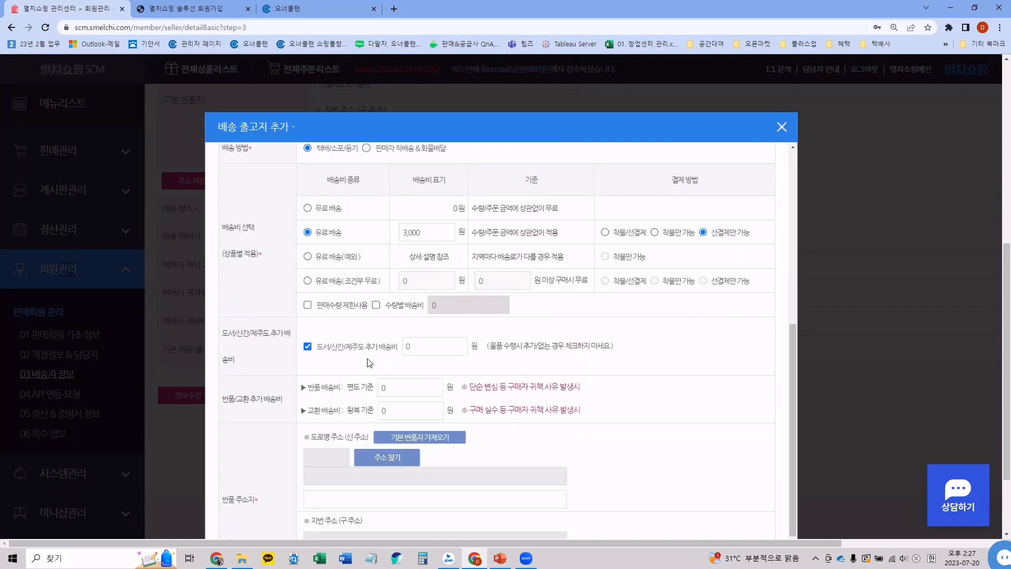
{"action": "left_click", "coordinate": [412, 348]}
{"action": "double_click", "coordinate": [412, 347]}
{"action": "type", "text": "5"}
Set the one-way 반품 배송비 to 3,500원 and the round-trip 교환 배송비 to 7,000원
{"action": "scroll", "coordinate": [469, 334], "scroll_direction": "down", "scroll_amount": 1}
{"action": "left_click", "coordinate": [383, 334]}
{"action": "type", "text": "3"}
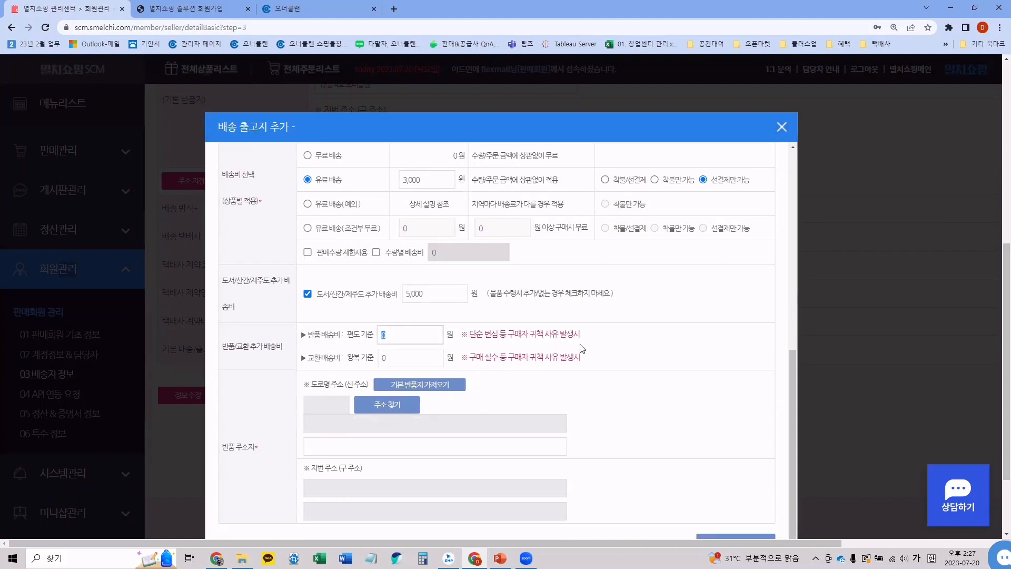
{"action": "key", "text": "Tab"}
{"action": "key", "text": "Left"}
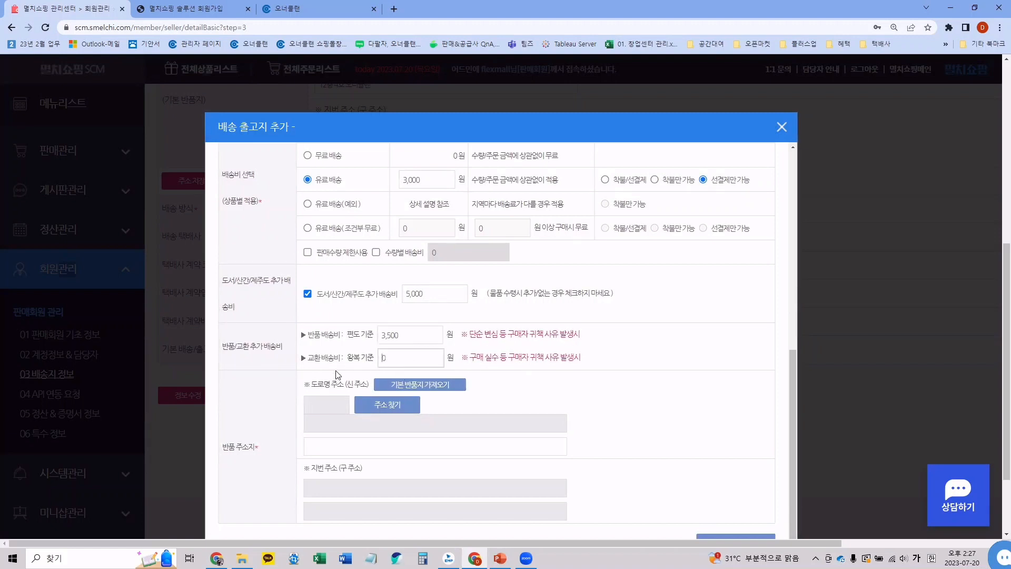
{"action": "left_click_drag", "start_coordinate": [347, 358], "coordinate": [358, 360]}
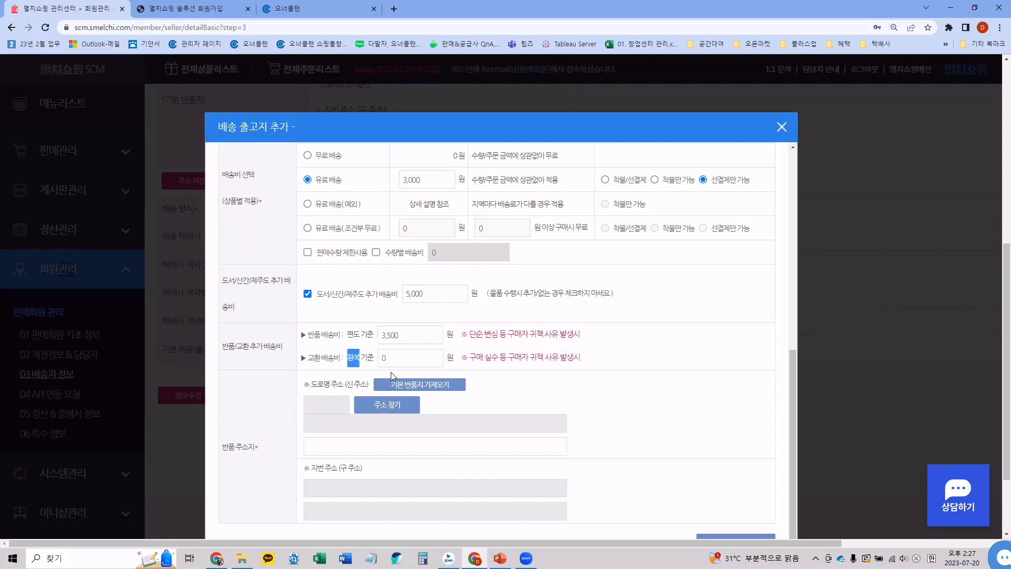
{"action": "left_click", "coordinate": [384, 360]}
{"action": "left_click", "coordinate": [528, 392]}
Fill 반품 주소지 by searching for the company's road address and adding the floor, unit and company name
{"action": "left_click", "coordinate": [399, 405]}
{"action": "left_click", "coordinate": [156, 112]}
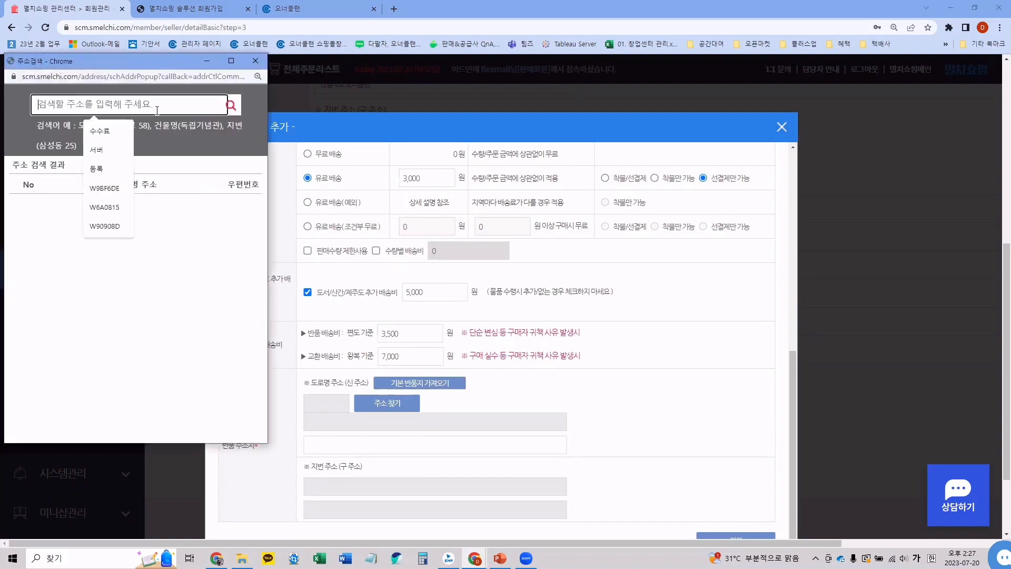
{"action": "type", "text": "백마로 195"}
{"action": "key", "text": "Return"}
{"action": "left_click", "coordinate": [144, 220]}
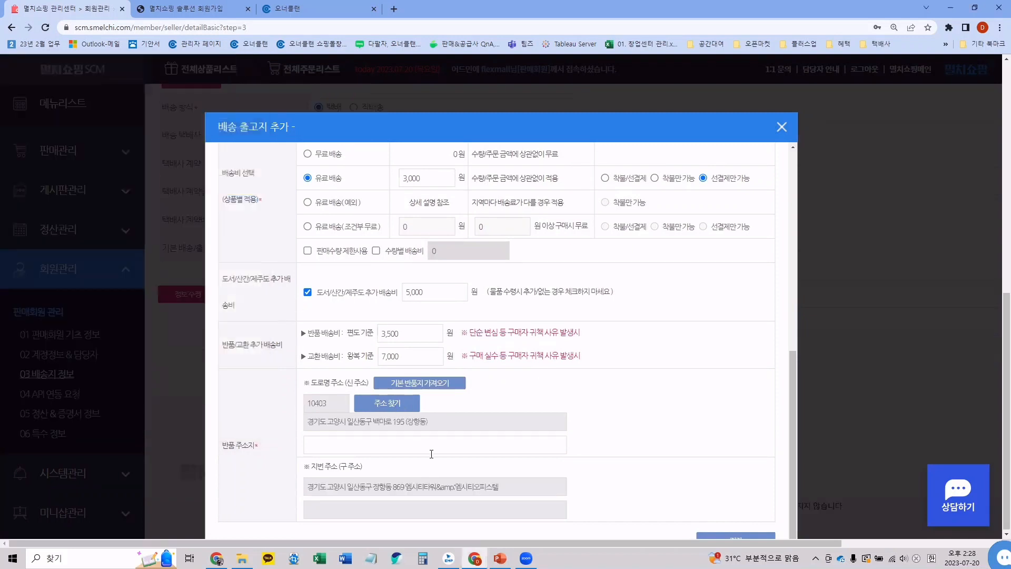
{"action": "left_click", "coordinate": [431, 454]}
{"action": "type", "text": "12층 4호"}
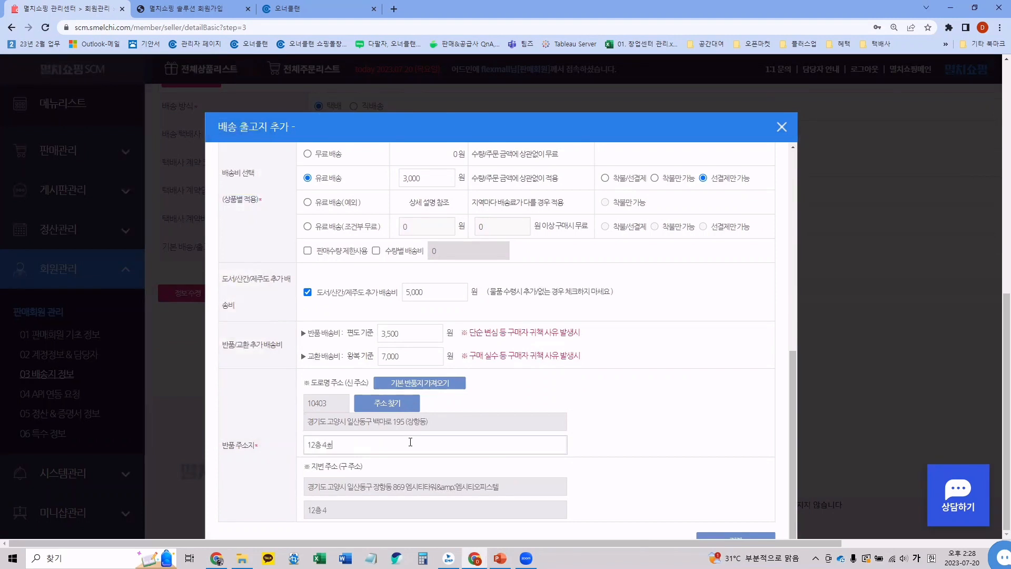
{"action": "type", "text": " 오너크랜"}
Check the 기본배송지 entry in the shipping origin list and the choices offered for 기본 배송/출고지
{"action": "key", "text": "ctrl+minus"}
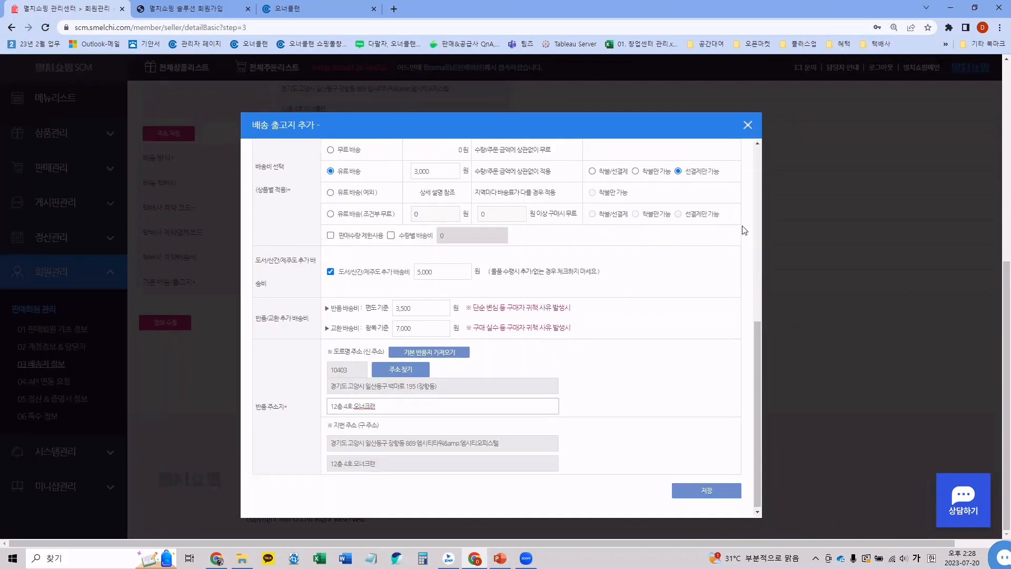
{"action": "scroll", "coordinate": [758, 163], "scroll_direction": "up", "scroll_amount": 7}
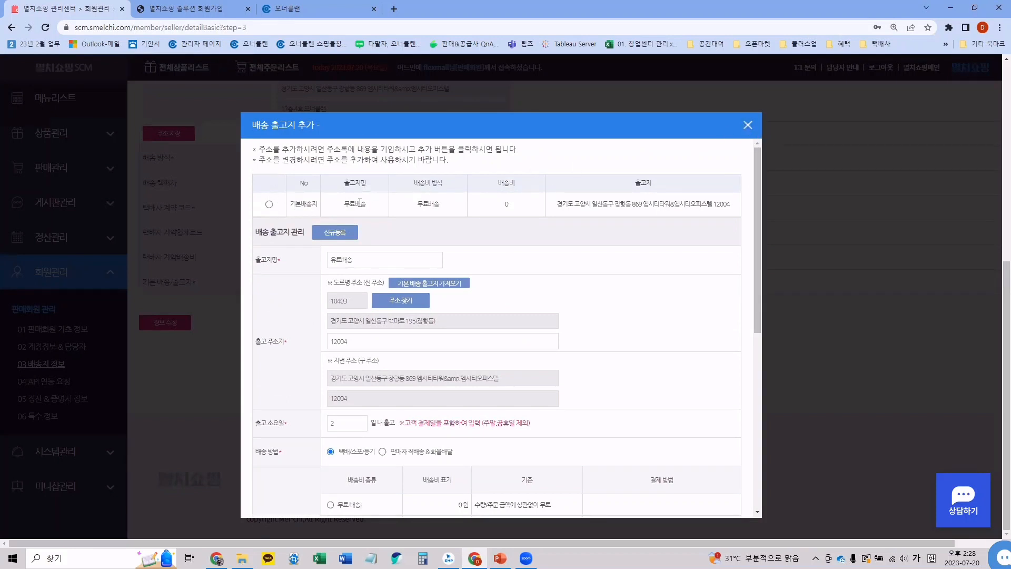
{"action": "left_click_drag", "start_coordinate": [338, 203], "coordinate": [376, 205]}
{"action": "left_click", "coordinate": [378, 209]}
{"action": "left_click_drag", "start_coordinate": [288, 205], "coordinate": [318, 205]}
{"action": "left_click", "coordinate": [269, 204]}
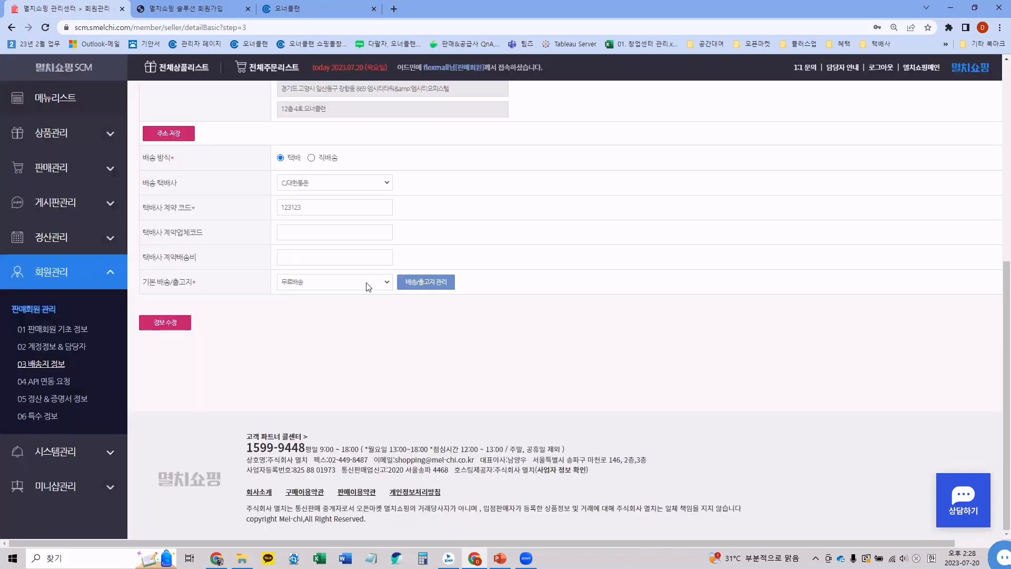
{"action": "left_click", "coordinate": [380, 286]}
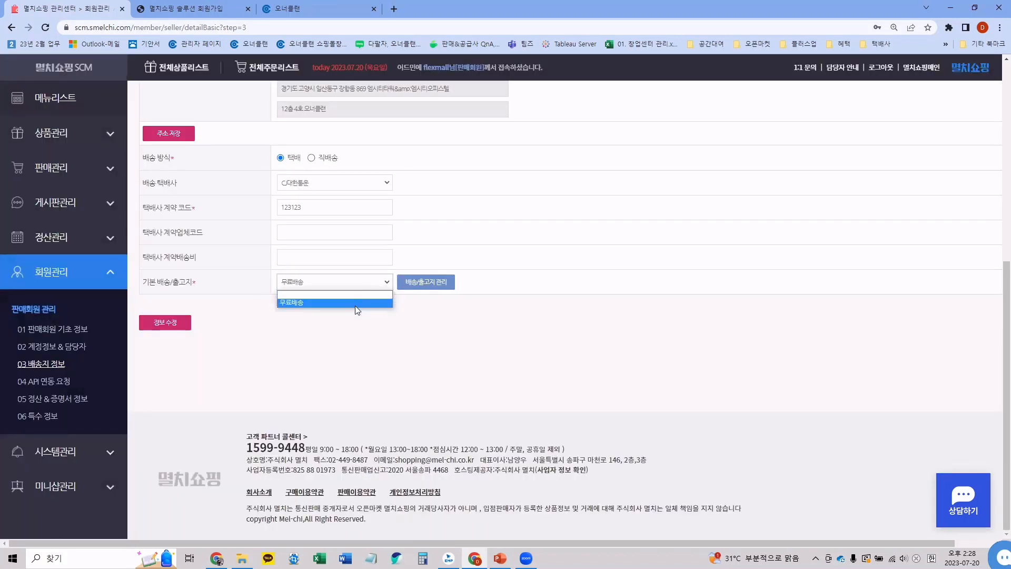
{"action": "left_click", "coordinate": [385, 324]}
Reopen the shipping origin form, name the origin 유료배송 and fill in the default shipping origin address
{"action": "left_click", "coordinate": [416, 285]}
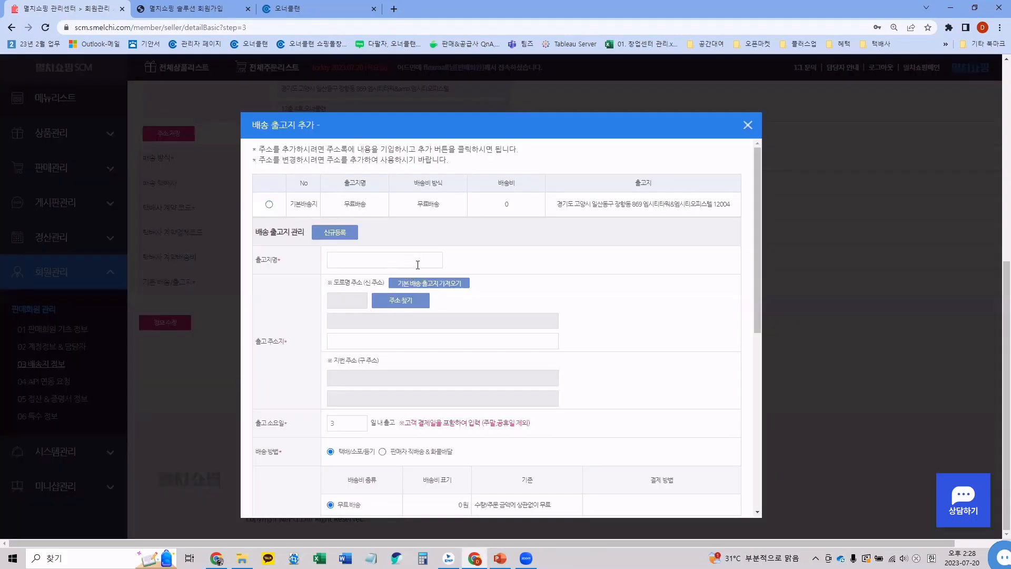
{"action": "scroll", "coordinate": [417, 264], "scroll_direction": "down", "scroll_amount": 4}
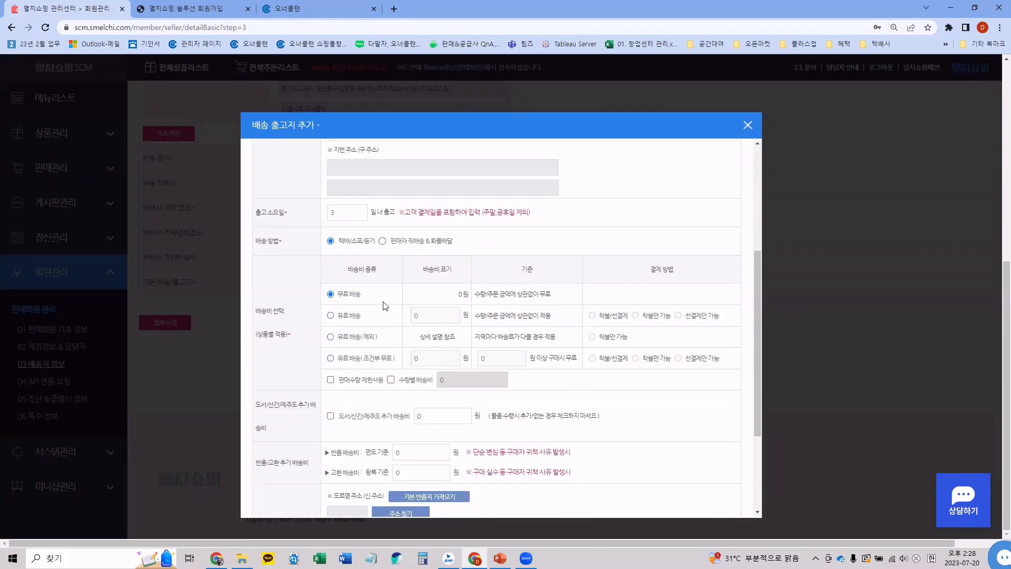
{"action": "left_click_drag", "start_coordinate": [256, 307], "coordinate": [267, 308]}
{"action": "left_click_drag", "start_coordinate": [362, 293], "coordinate": [338, 294]}
{"action": "scroll", "coordinate": [757, 169], "scroll_direction": "up", "scroll_amount": 4}
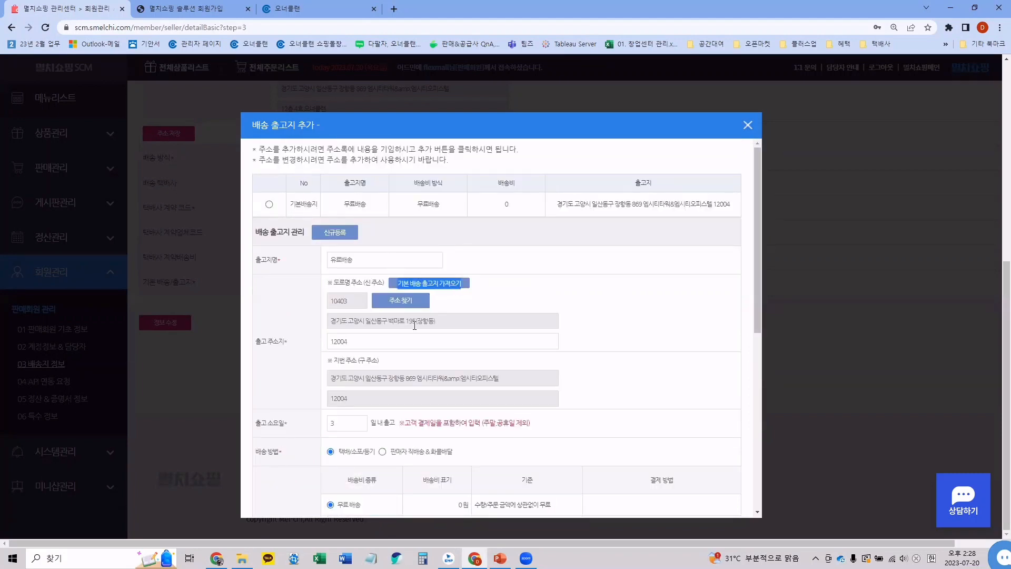
Set 출고 소요일 of the 유료배송 origin to 2 days
{"action": "scroll", "coordinate": [413, 325], "scroll_direction": "down", "scroll_amount": 2}
{"action": "double_click", "coordinate": [339, 318]}
{"action": "type", "text": "2"}
Choose 유료 배송 with a fee of 3,000원 and restrict payment to 선결제만 가능
{"action": "scroll", "coordinate": [443, 373], "scroll_direction": "down", "scroll_amount": 2}
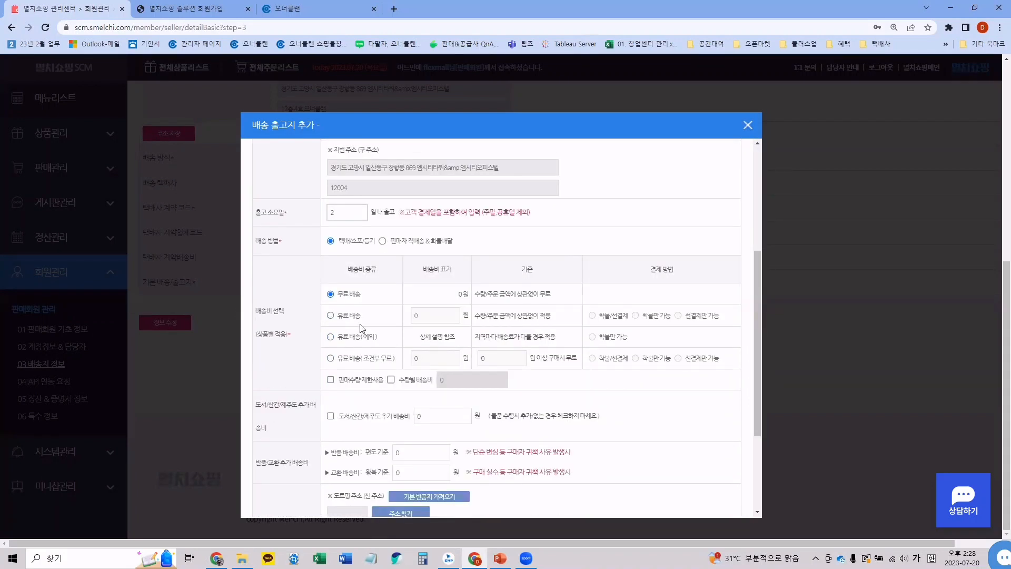
{"action": "left_click", "coordinate": [341, 315]}
{"action": "type", "text": "3,000"}
{"action": "left_click", "coordinate": [678, 315]}
Apply a 5,000원 additional shipping fee for 도서/산간/제주도 deliveries
{"action": "scroll", "coordinate": [615, 301], "scroll_direction": "down", "scroll_amount": 2}
{"action": "left_click", "coordinate": [404, 311]}
{"action": "type", "text": "5,0"}
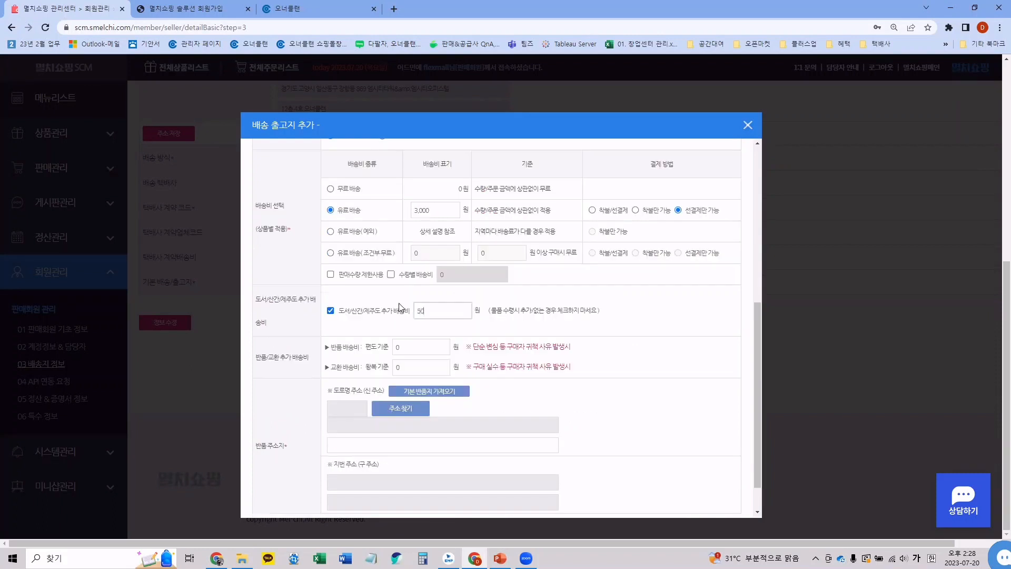
{"action": "type", "text": "00"}
Enter 3,500원 as the one-way return fee and 7,000원 as the round-trip exchange fee
{"action": "key", "text": "Tab"}
{"action": "key", "text": "Tab"}
{"action": "type", "text": "7,000"}
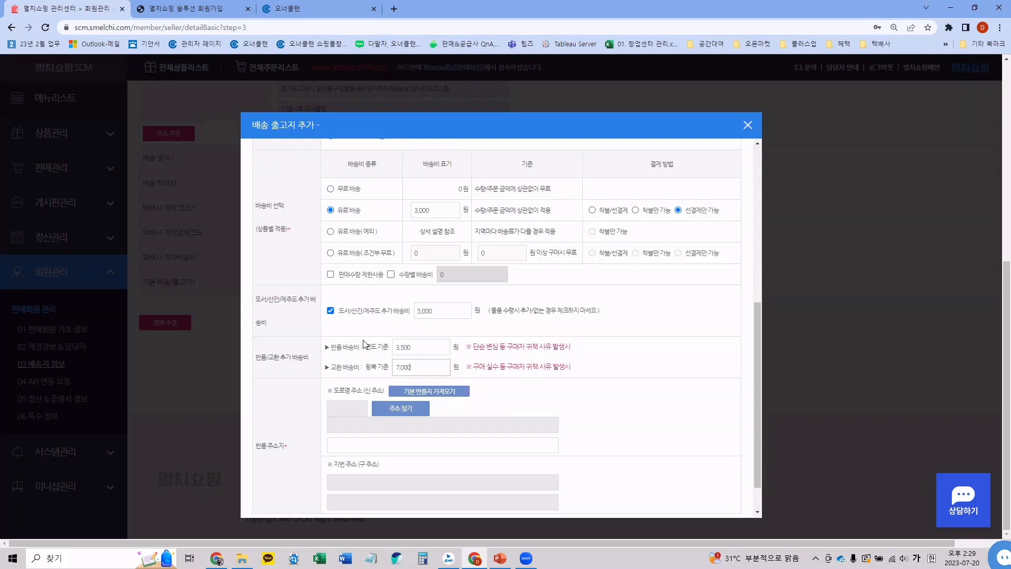
Use the default return address as the 반품 주소지 of the 유료배송 origin and save the origin
{"action": "left_click", "coordinate": [436, 393]}
{"action": "scroll", "coordinate": [526, 421], "scroll_direction": "down", "scroll_amount": 1}
{"action": "left_click", "coordinate": [703, 487]}
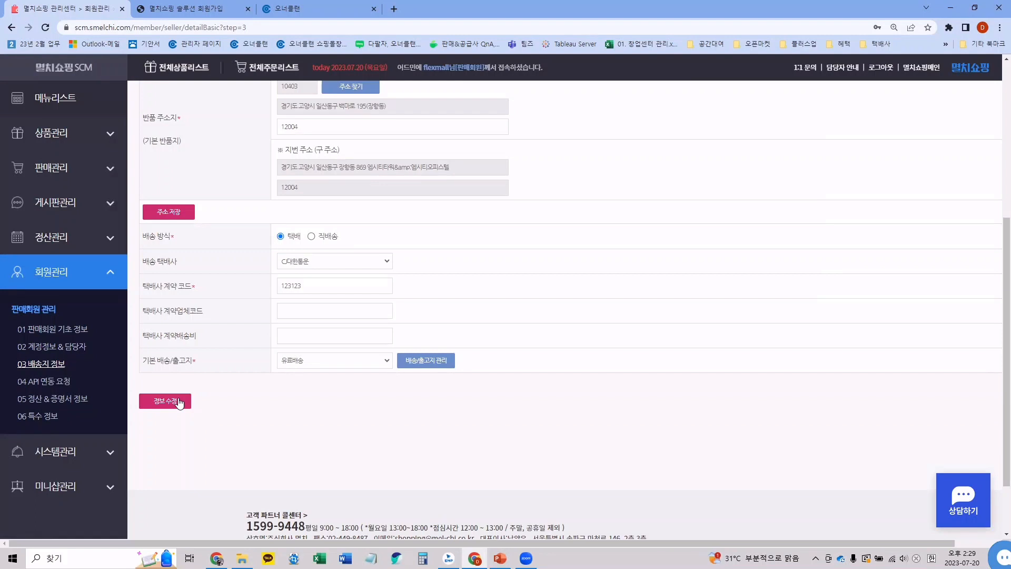
Open the 04 API 연동 요청 page of the seller member settings
{"action": "left_click", "coordinate": [64, 387]}
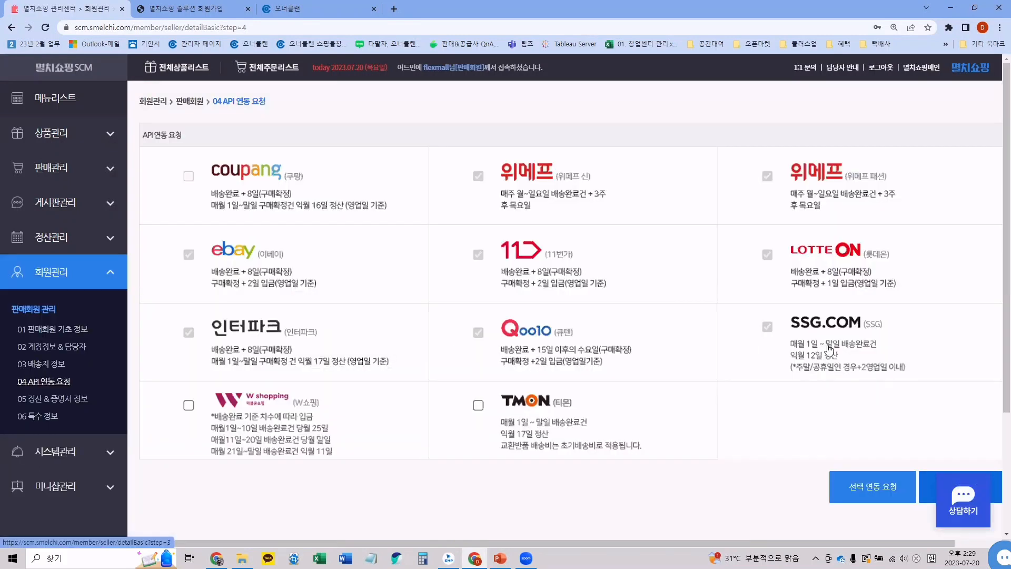
{"action": "left_click_drag", "start_coordinate": [905, 543], "coordinate": [949, 543]}
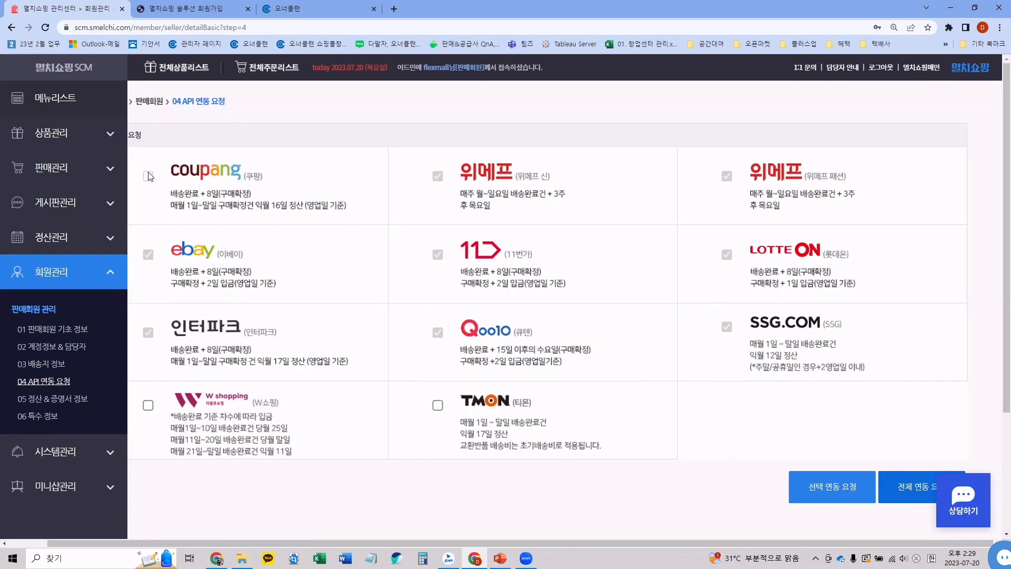
{"action": "left_click", "coordinate": [148, 405]}
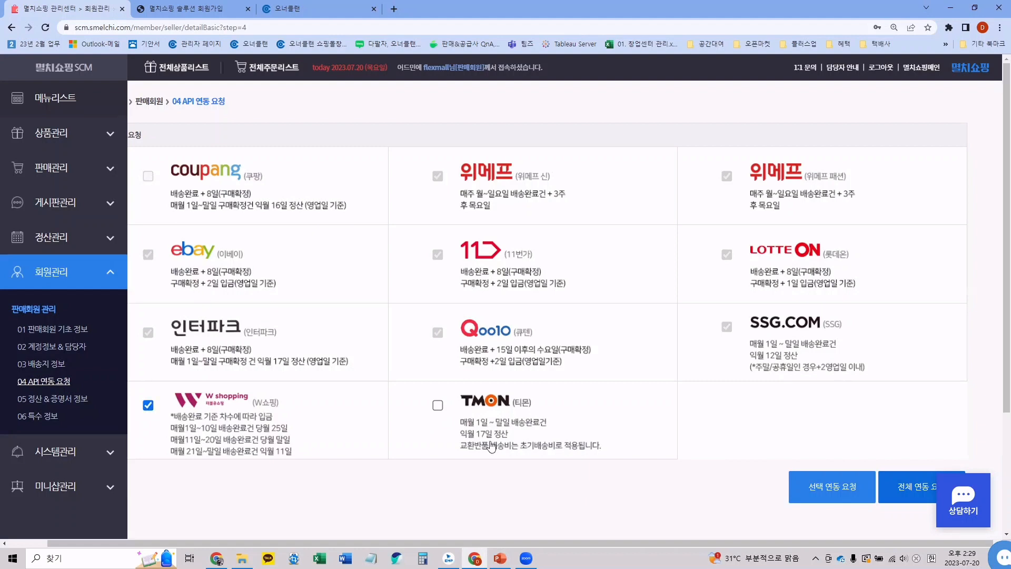
{"action": "left_click", "coordinate": [437, 405]}
{"action": "left_click", "coordinate": [538, 411]}
{"action": "left_click", "coordinate": [327, 418]}
Submit the 전체 연동 요청 for all affiliated marketplaces, accepting the API 연동 주의사항 notes and acknowledging the confirmation
{"action": "scroll", "coordinate": [890, 437], "scroll_direction": "down", "scroll_amount": 3}
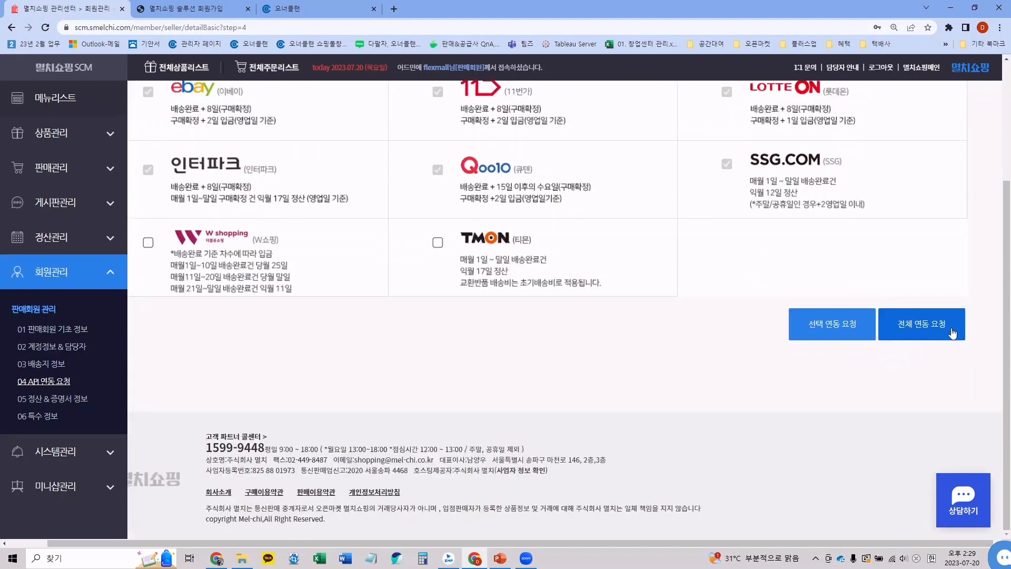
{"action": "left_click", "coordinate": [951, 333]}
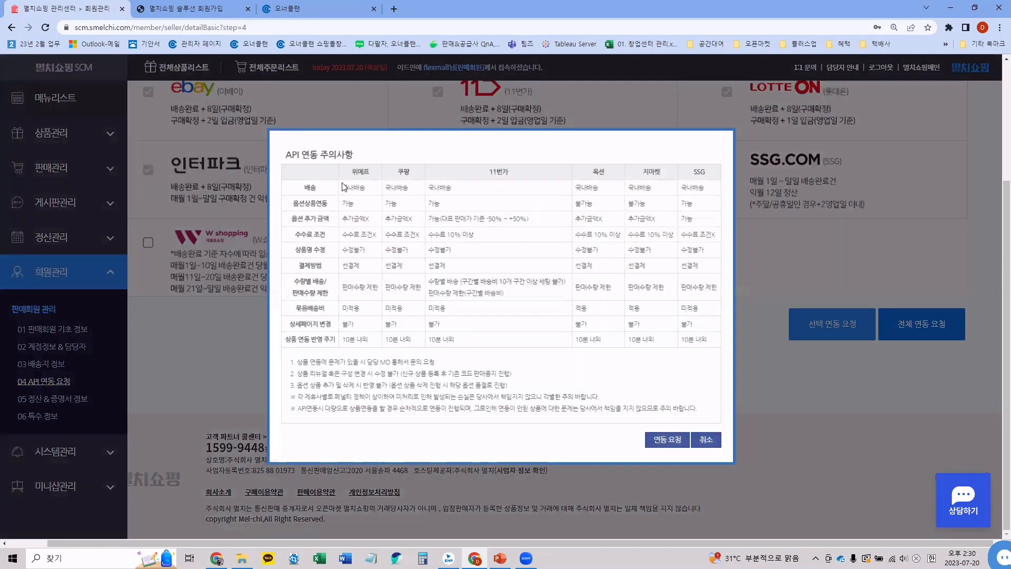
{"action": "left_click", "coordinate": [688, 445]}
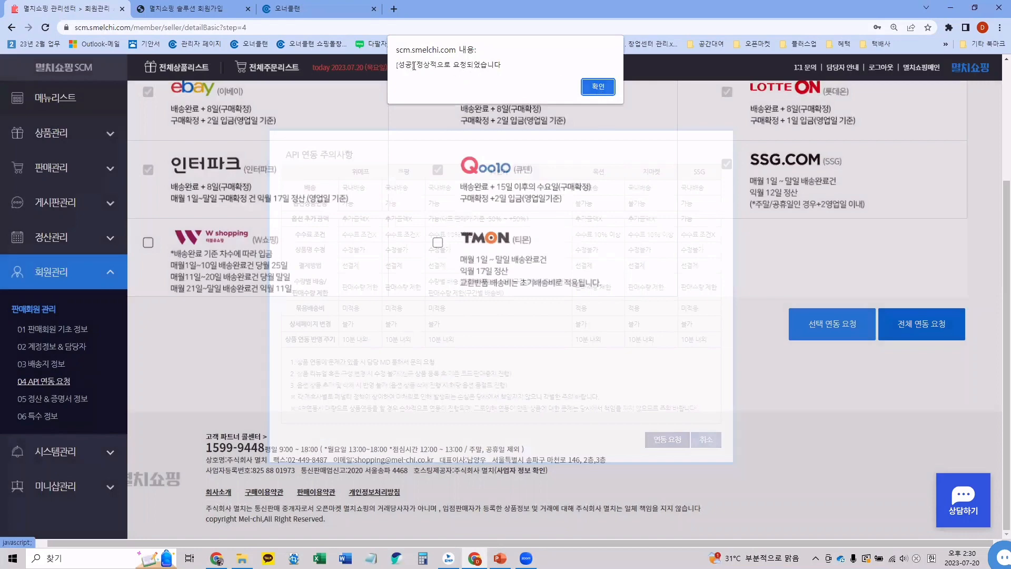
{"action": "left_click_drag", "start_coordinate": [502, 65], "coordinate": [397, 66]}
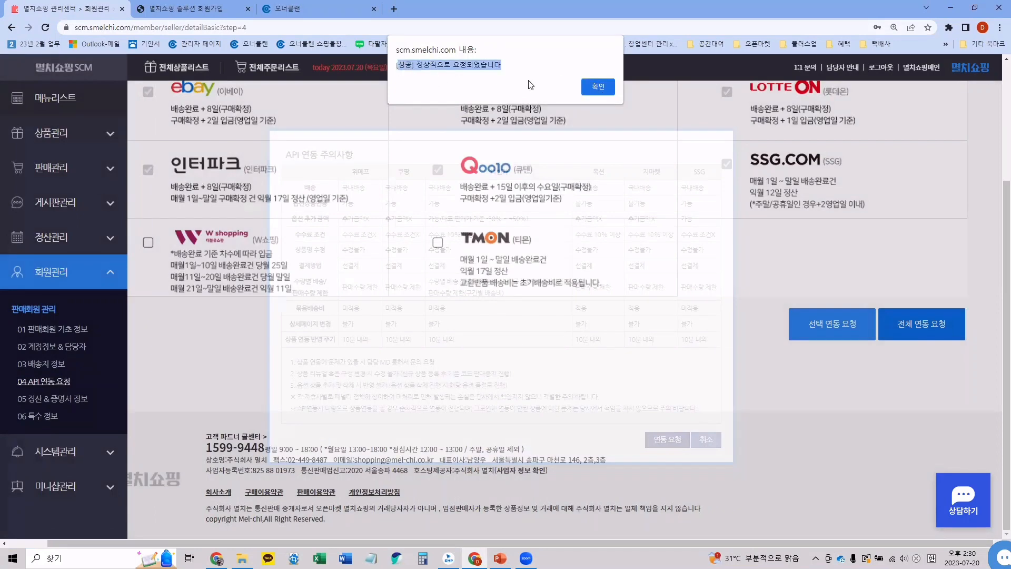
{"action": "left_click", "coordinate": [600, 91]}
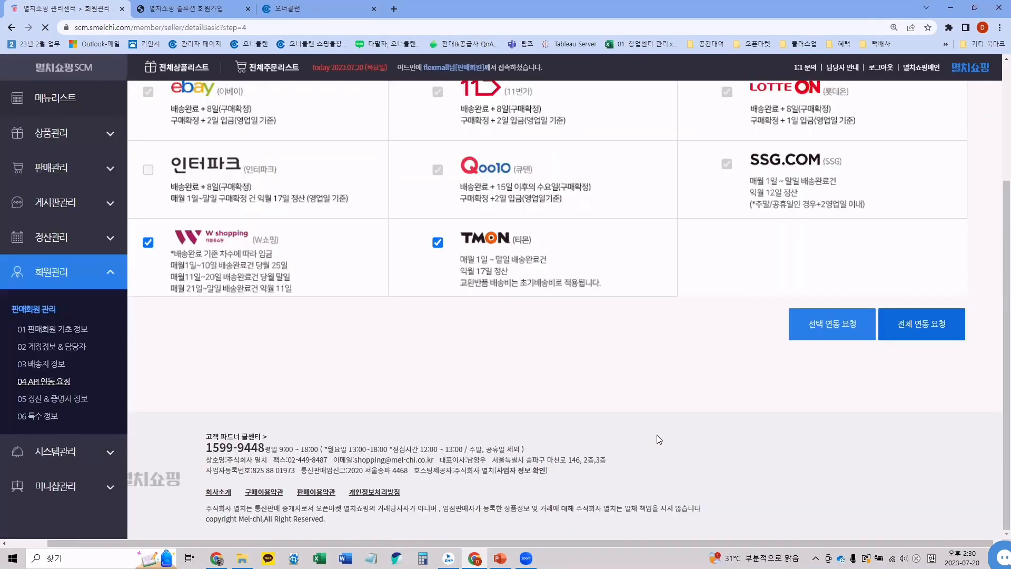
Collapse the 회원관리 section and bring up the 담당자 안내 list to look over the MDs in charge
{"action": "scroll", "coordinate": [659, 439], "scroll_direction": "up", "scroll_amount": 4}
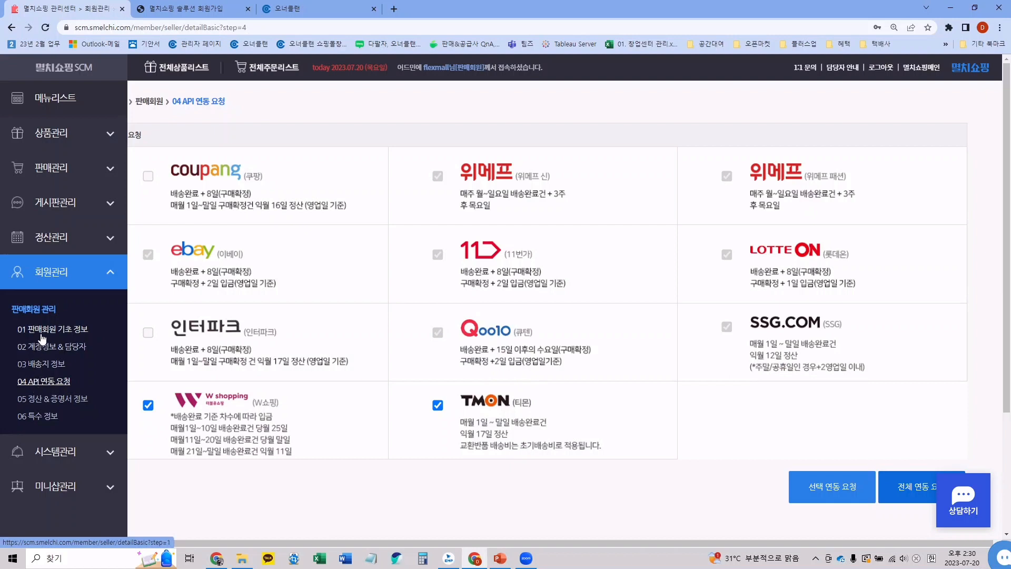
{"action": "left_click", "coordinate": [59, 273]}
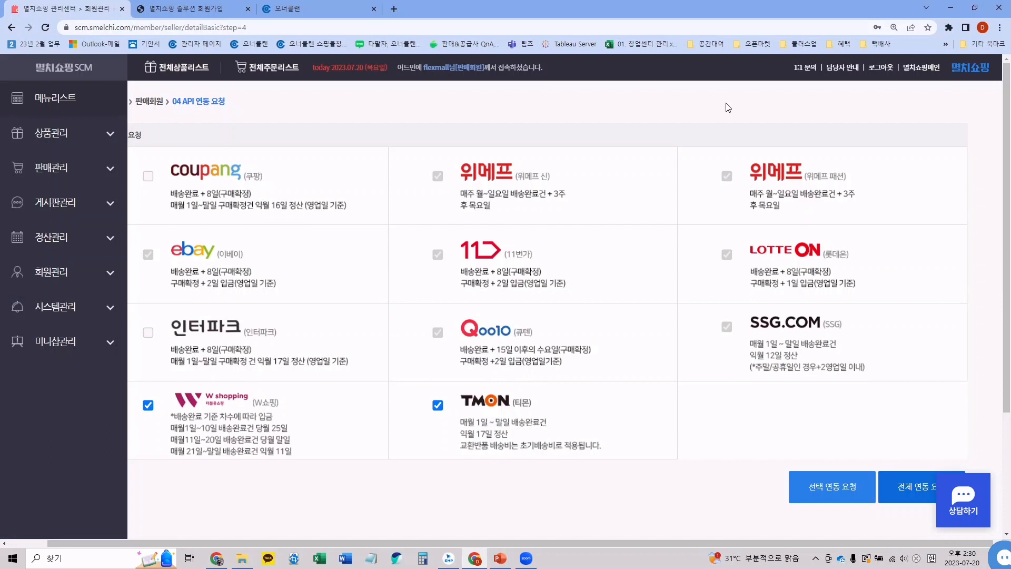
{"action": "left_click", "coordinate": [841, 67]}
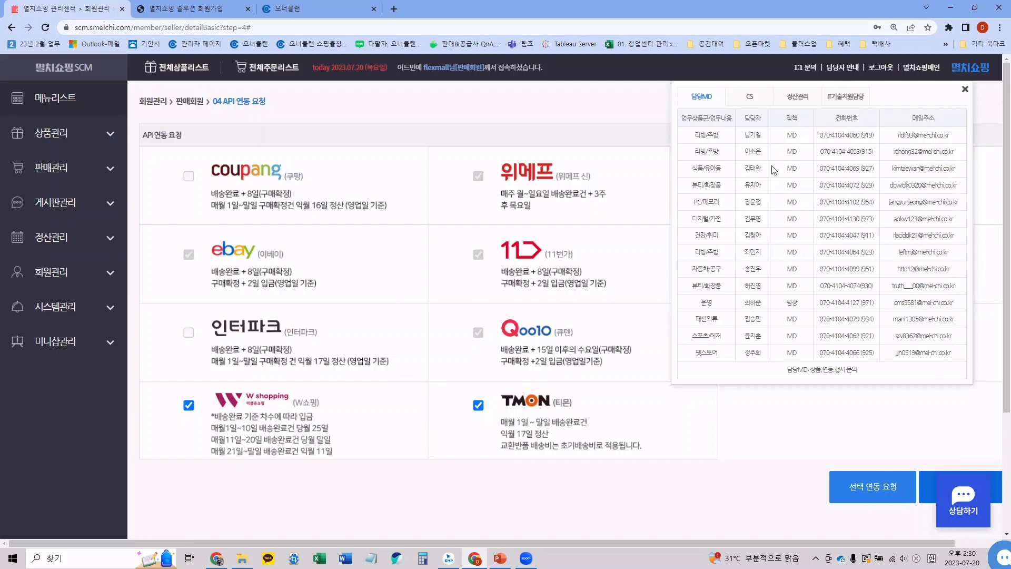
Start a new 판매자 1:1 문의 and write the body "안녕하세요. 신규 판매자입니다. 000MD님으로 배정 부탁드립니다." on three lines
{"action": "left_click", "coordinate": [799, 73]}
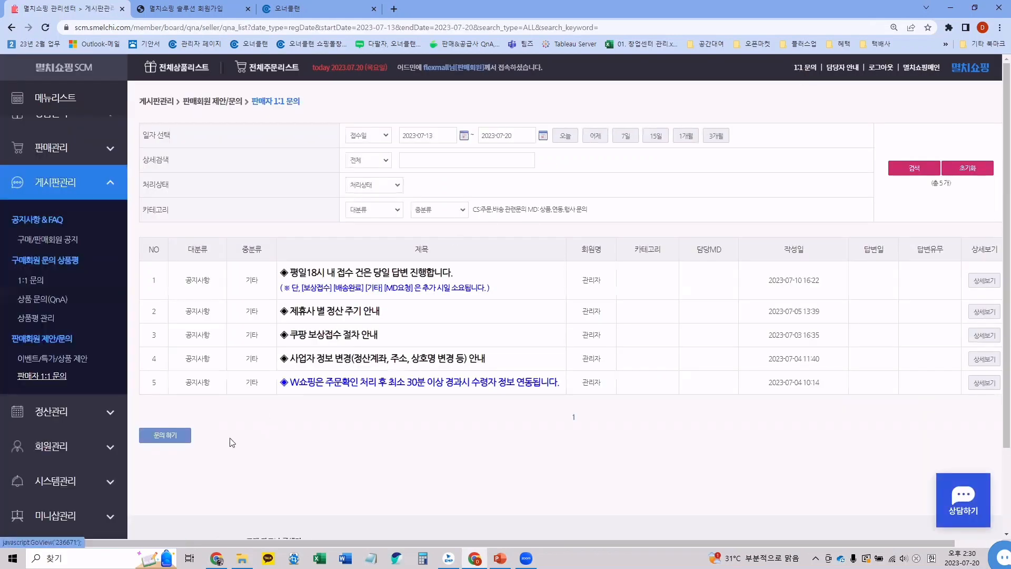
{"action": "left_click", "coordinate": [187, 436]}
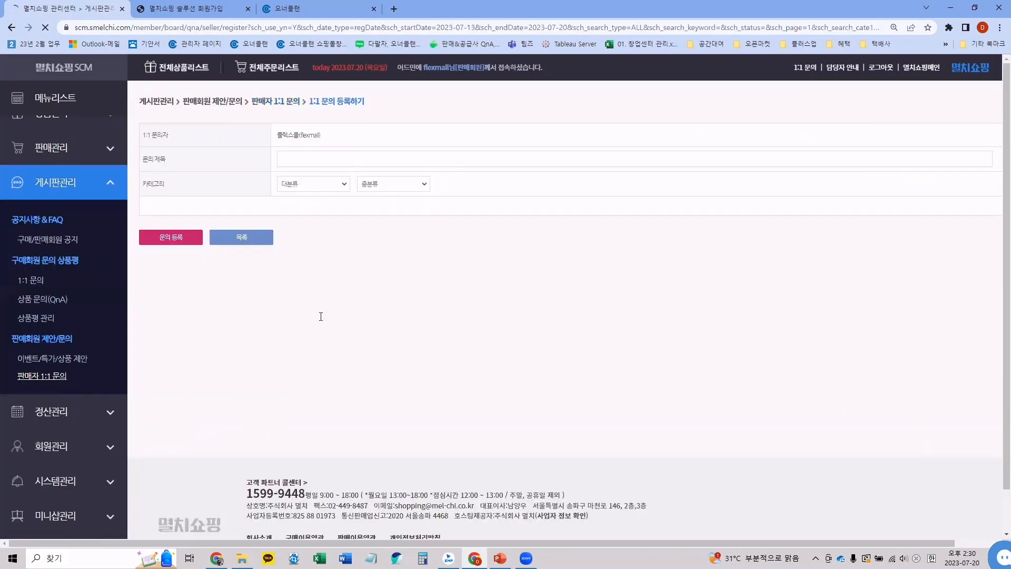
{"action": "left_click", "coordinate": [281, 251]}
{"action": "type", "text": "안녕하세요."}
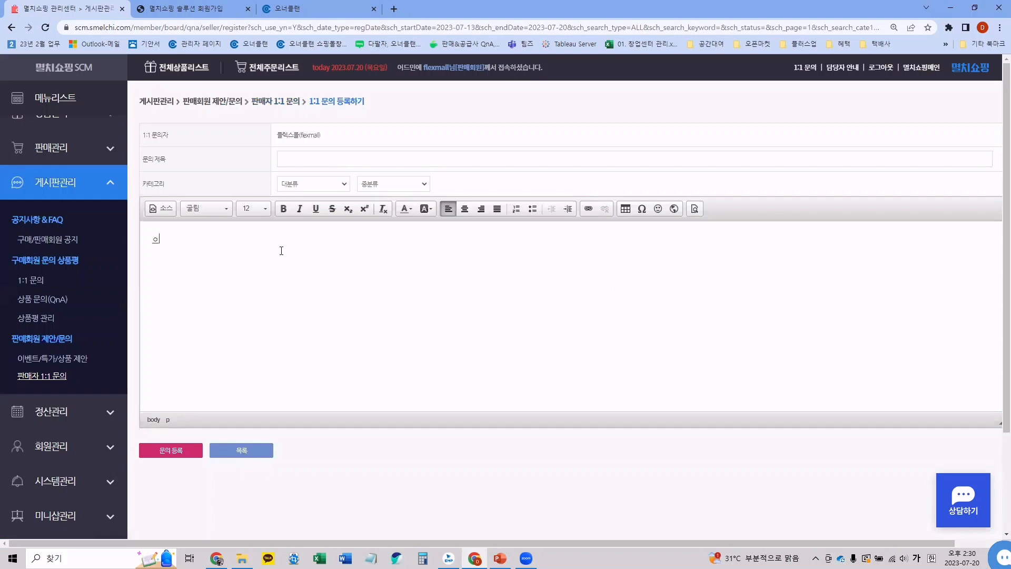
{"action": "key", "text": "Return"}
{"action": "type", "text": "신규 판매자의"}
{"action": "type", "text": "ㅂ니다."}
{"action": "key", "text": "Return"}
{"action": "type", "text": "000MD님ㅇ"}
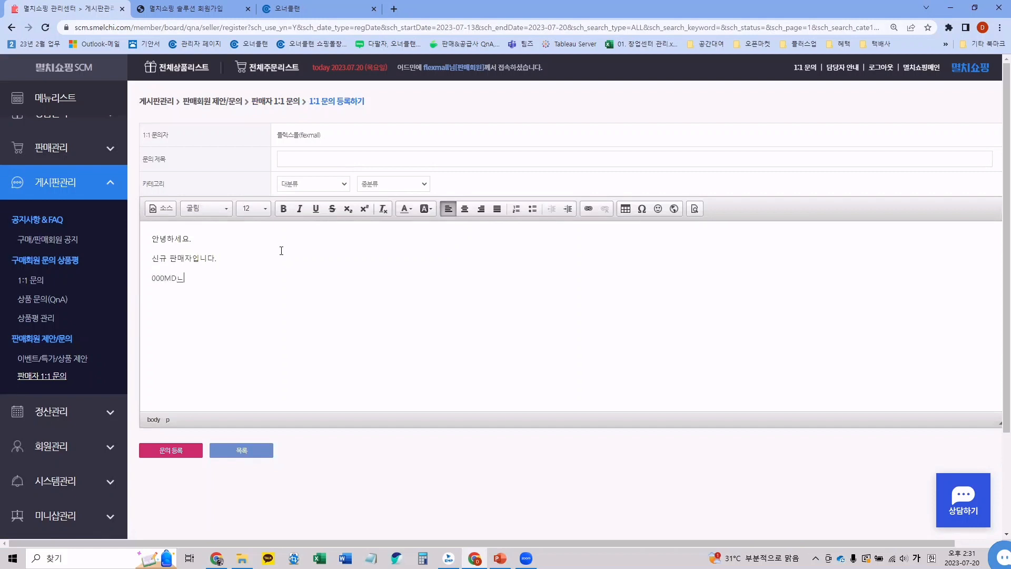
{"action": "type", "text": "ㅡ로 배정 부탁ㄷ"}
{"action": "type", "text": "ㅡ립니다."}
{"action": "key", "text": "ctrl+plus"}
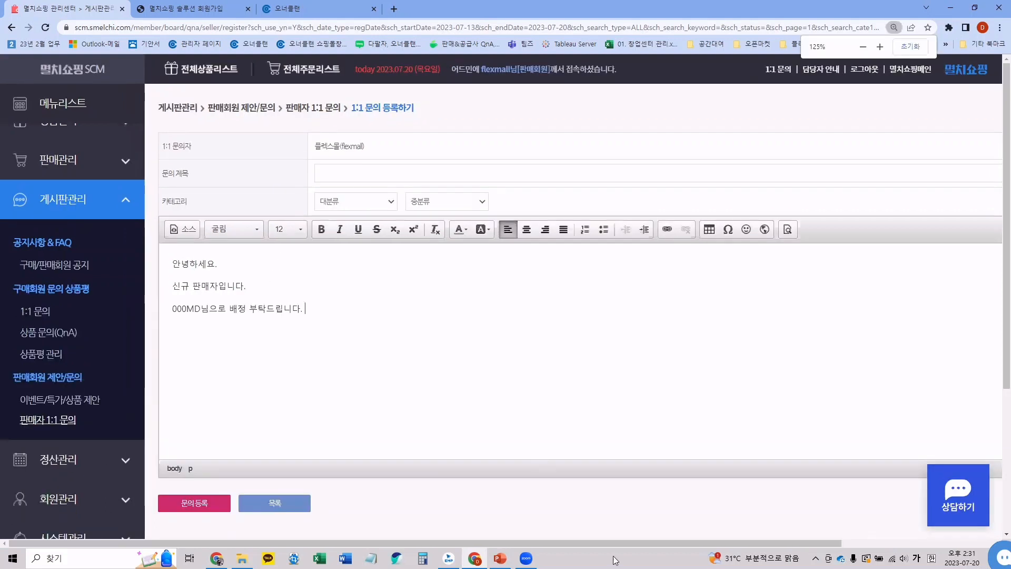
{"action": "left_click_drag", "start_coordinate": [714, 543], "coordinate": [659, 532]}
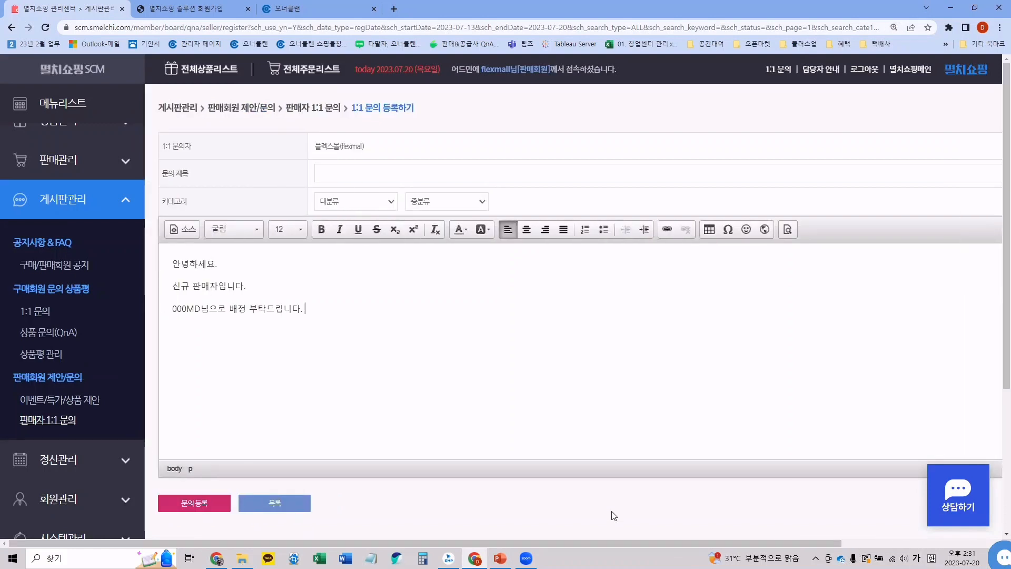
{"action": "key", "text": "ctrl+a"}
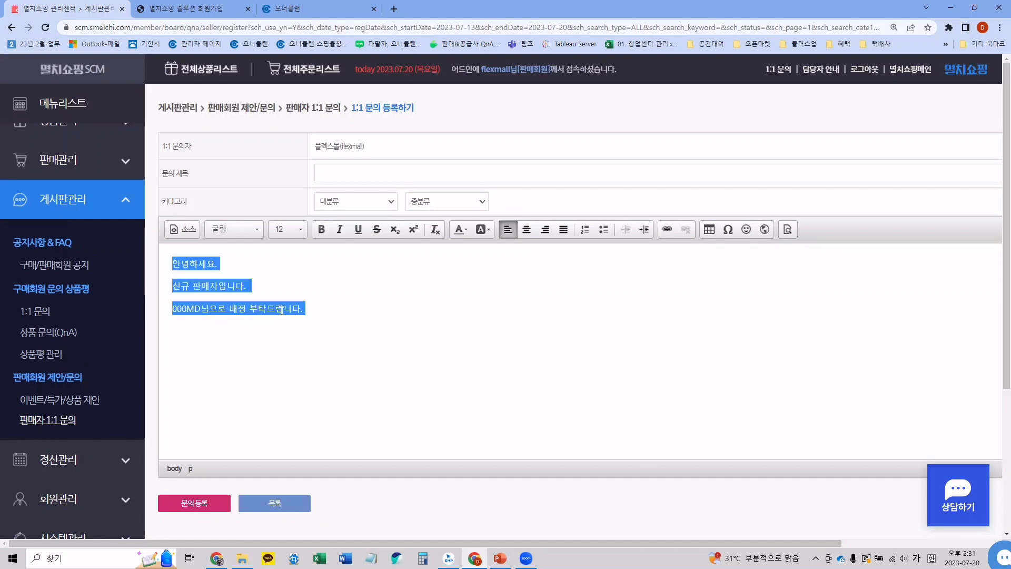
{"action": "left_click", "coordinate": [878, 106]}
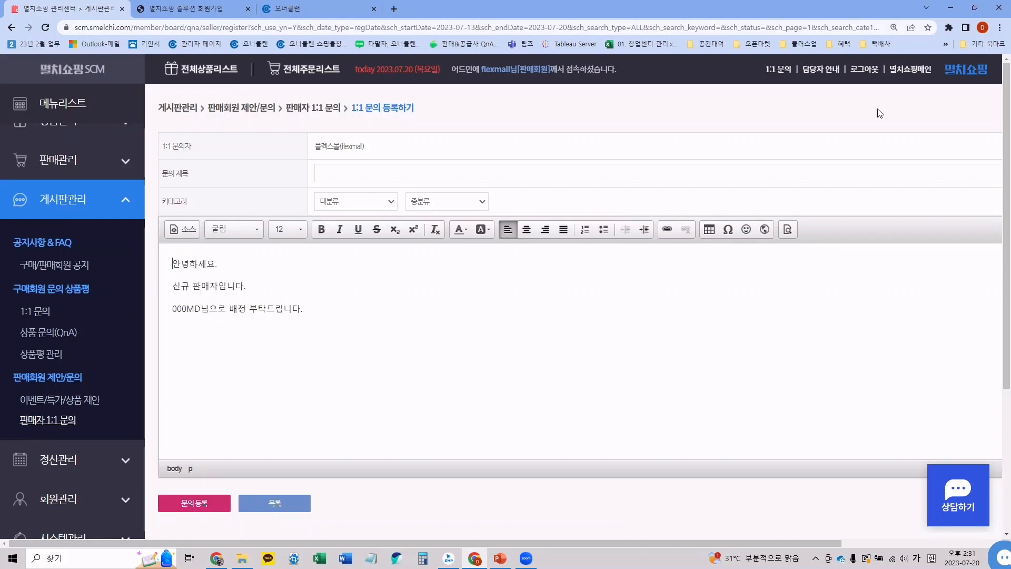
Review the 담당MD entries by product category in the 담당자 안내 list, including the 운영 contact, and close the list
{"action": "left_click", "coordinate": [832, 71]}
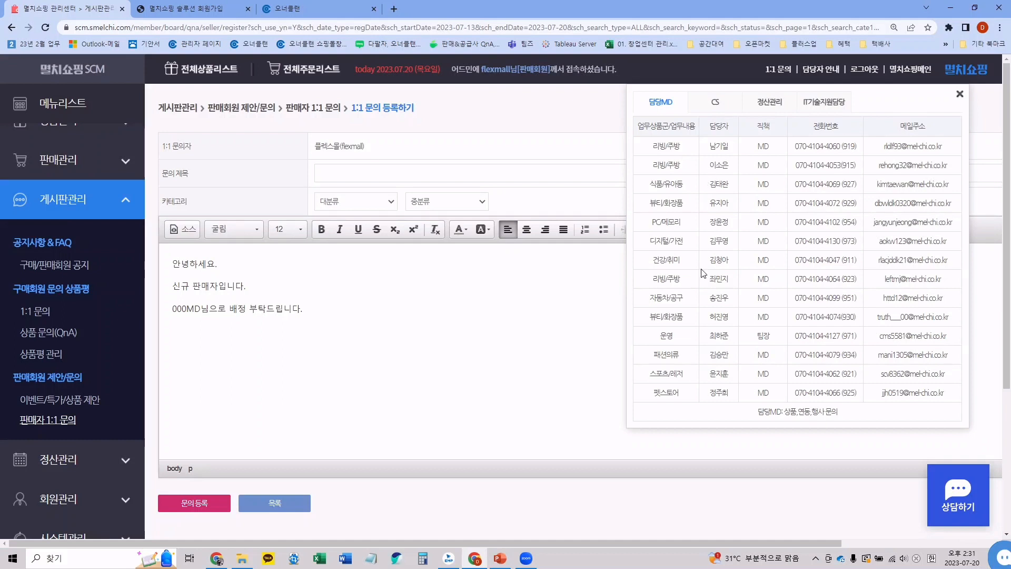
{"action": "double_click", "coordinate": [716, 267]}
{"action": "left_click", "coordinate": [726, 277]}
{"action": "left_click_drag", "start_coordinate": [731, 278], "coordinate": [694, 275]}
{"action": "left_click", "coordinate": [697, 277]}
{"action": "left_click_drag", "start_coordinate": [756, 337], "coordinate": [771, 338]}
{"action": "left_click", "coordinate": [761, 332]}
{"action": "left_click", "coordinate": [959, 94]}
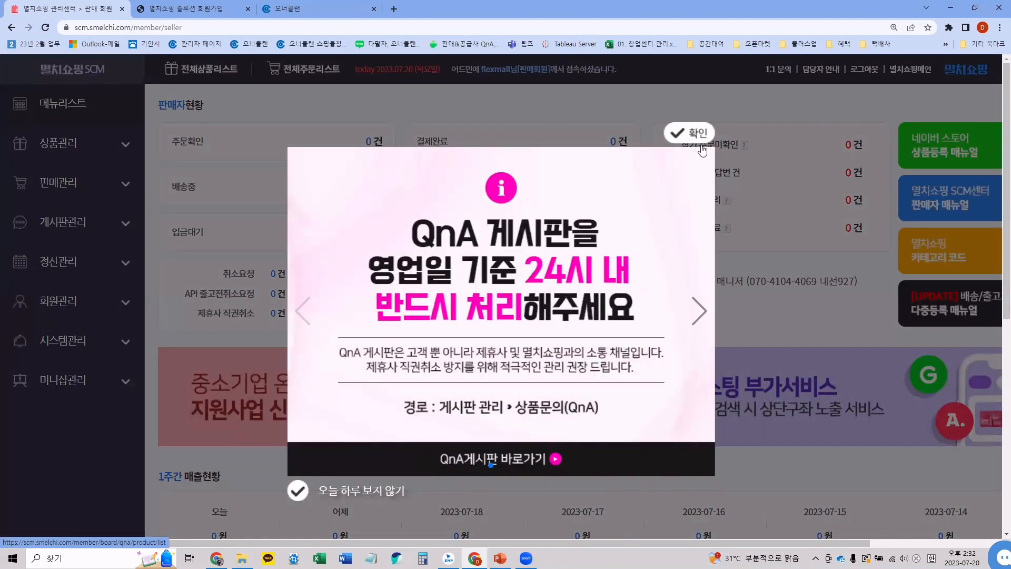
Dismiss the QnA 게시판 notice on the seller dashboard and review the assigned manager's contact, 1주간 매출현황, 회원공지 and 상품현황
{"action": "left_click", "coordinate": [700, 140]}
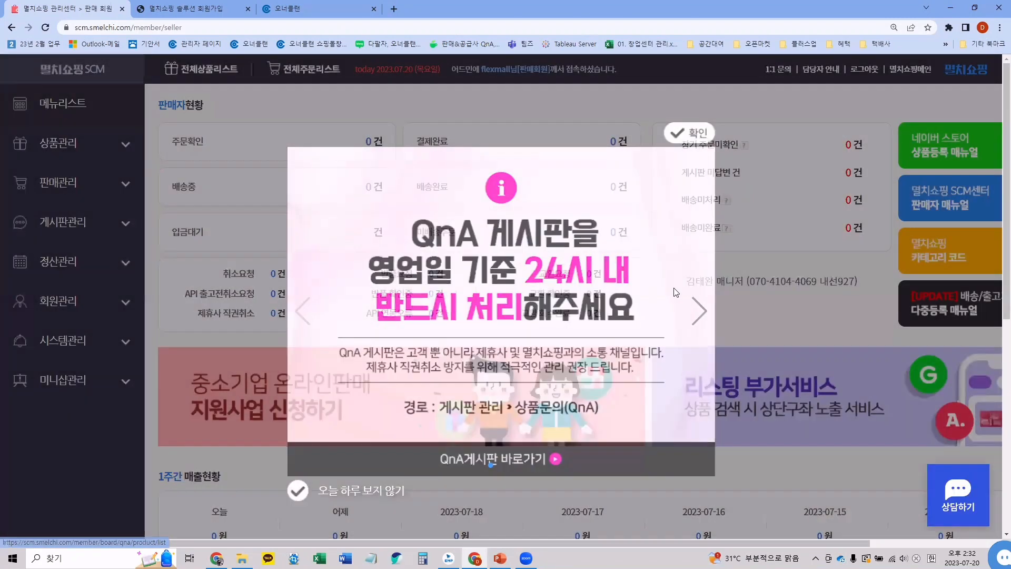
{"action": "left_click_drag", "start_coordinate": [677, 287], "coordinate": [871, 303]}
{"action": "left_click", "coordinate": [760, 295]}
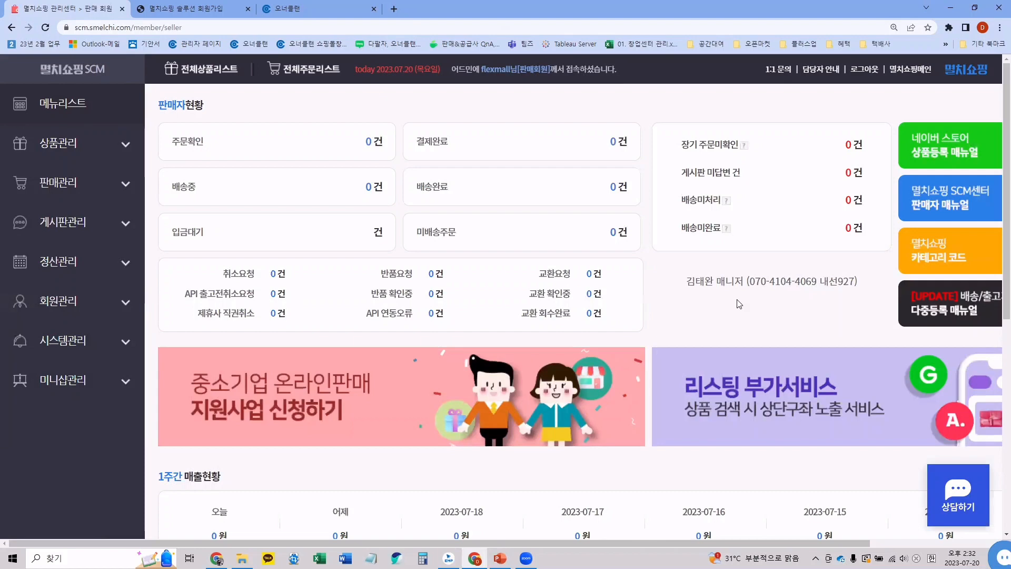
{"action": "scroll", "coordinate": [734, 315], "scroll_direction": "down", "scroll_amount": 4}
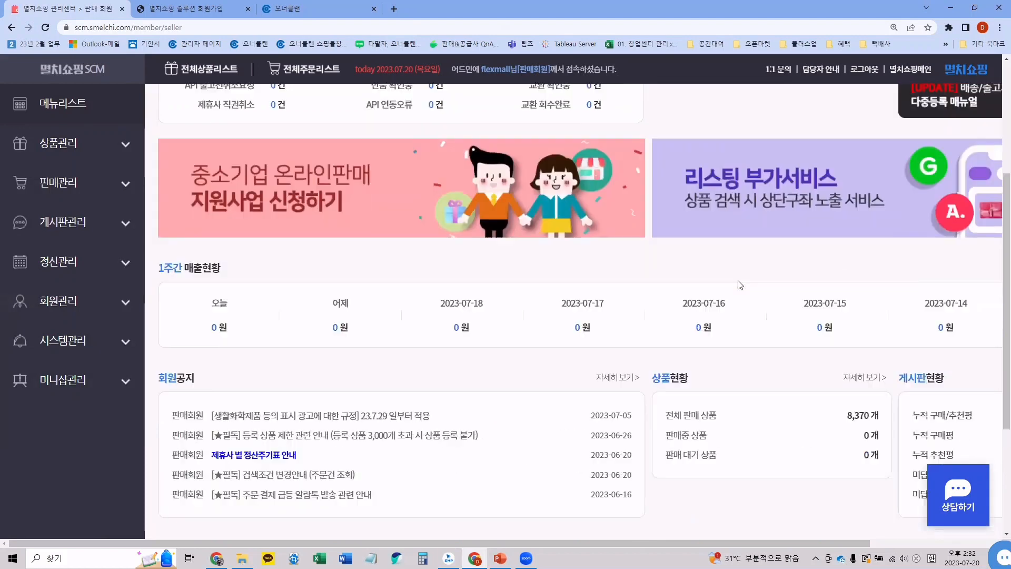
{"action": "scroll", "coordinate": [731, 324], "scroll_direction": "down", "scroll_amount": 1}
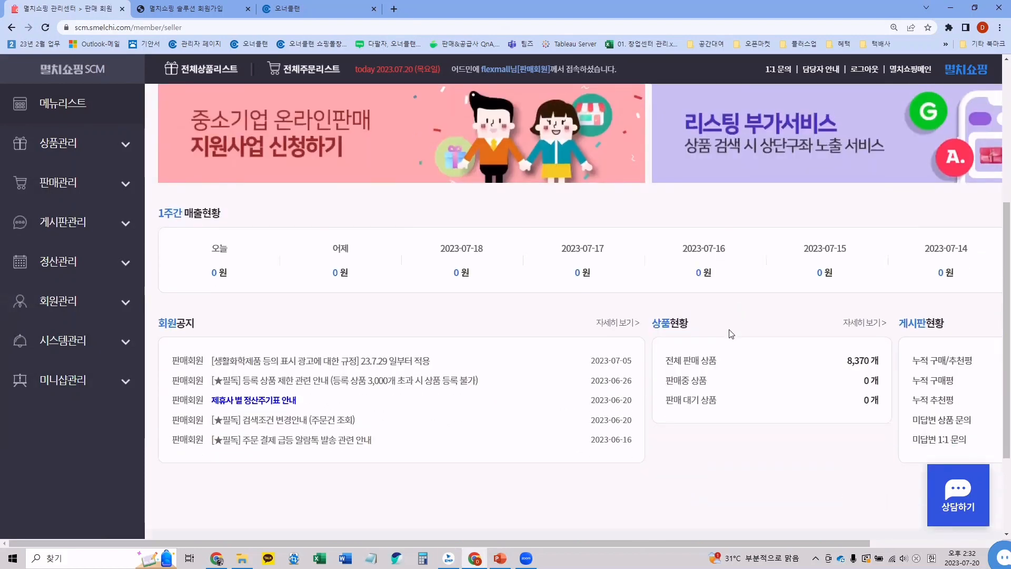
{"action": "scroll", "coordinate": [732, 333], "scroll_direction": "up", "scroll_amount": 4}
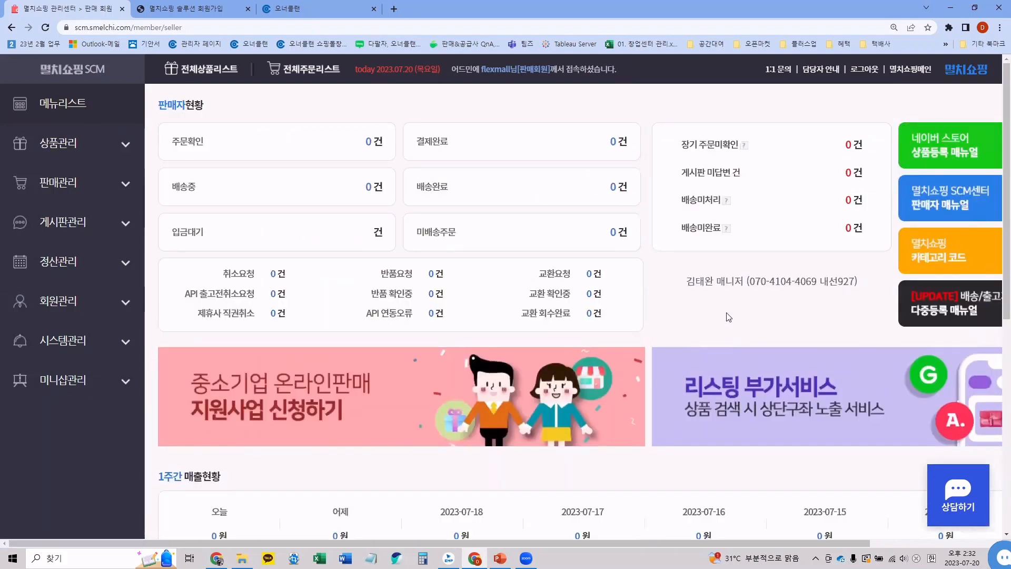
{"action": "scroll", "coordinate": [722, 331], "scroll_direction": "down", "scroll_amount": 3}
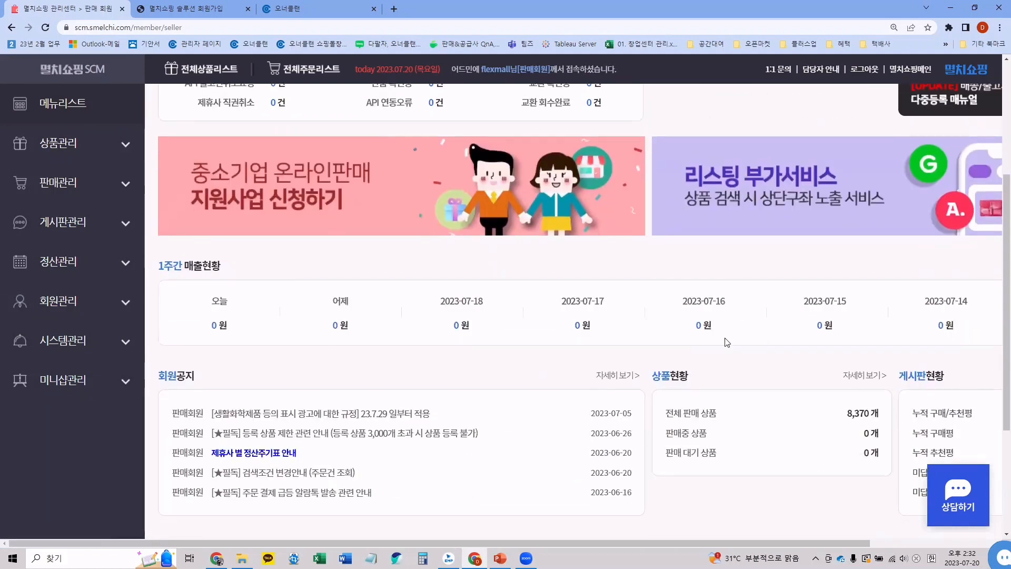